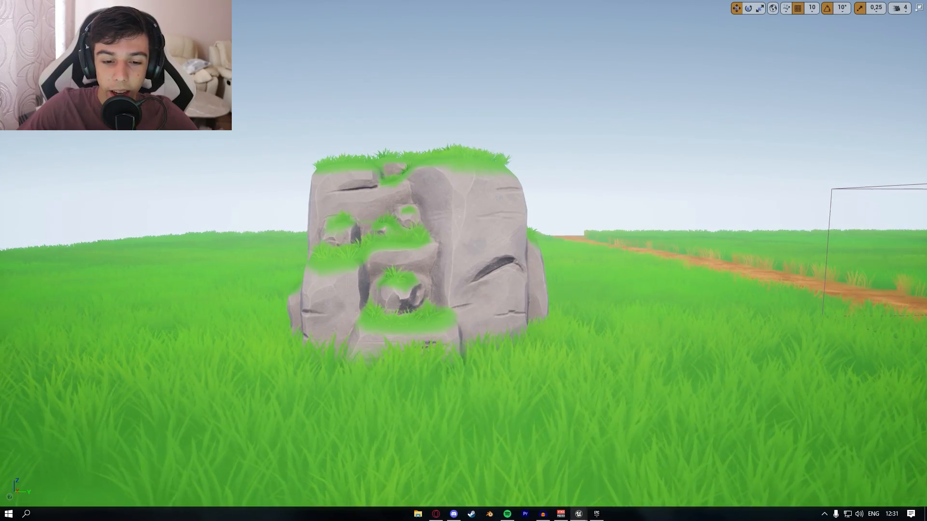
# Adjust the normal settings of the Rock01_Mat_Inst material instance and pick a different colour for its Param.
pyautogui.moveTo(502, 285); pyautogui.dragTo(473, 307, button='right')
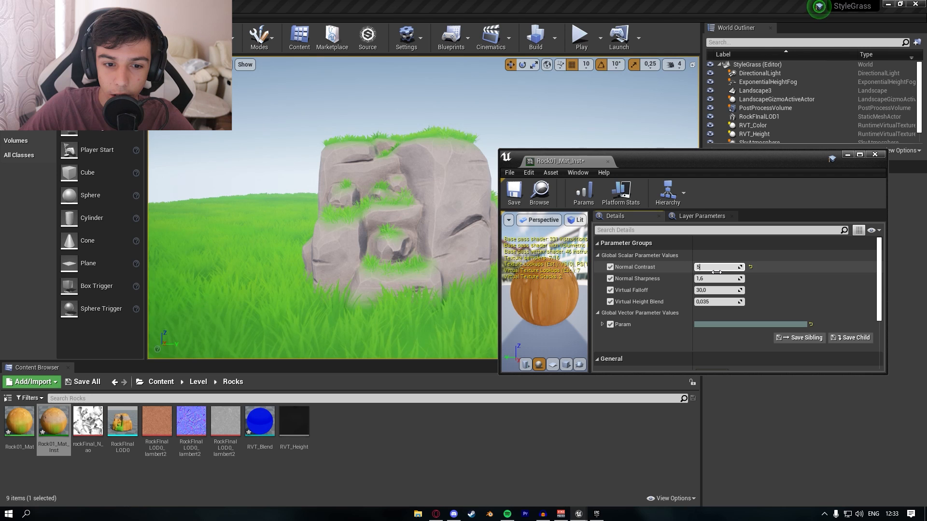
pyautogui.moveTo(717, 279)
pyautogui.mouseDown()
pyautogui.moveTo(724, 301)
pyautogui.moveTo(728, 290)
pyautogui.mouseUp()
pyautogui.click(751, 279)
pyautogui.click(760, 326)
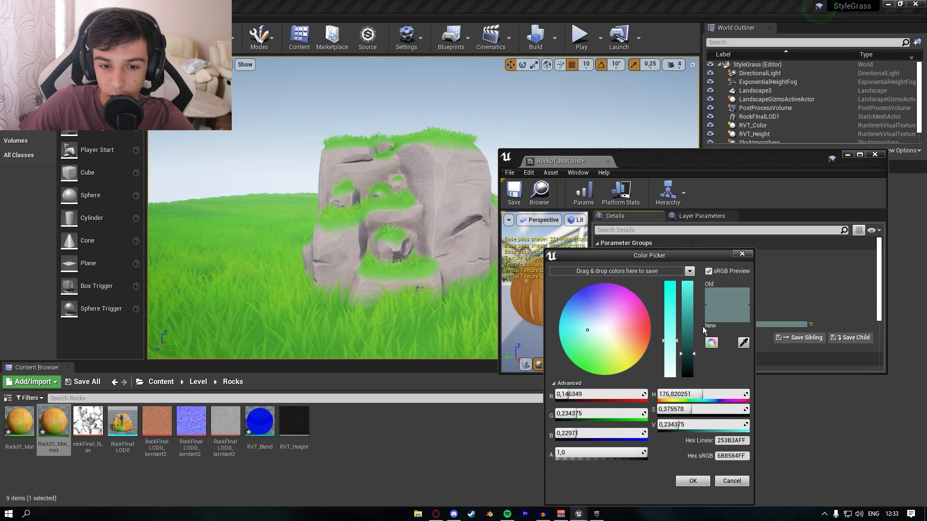
pyautogui.moveTo(621, 335); pyautogui.dragTo(641, 346)
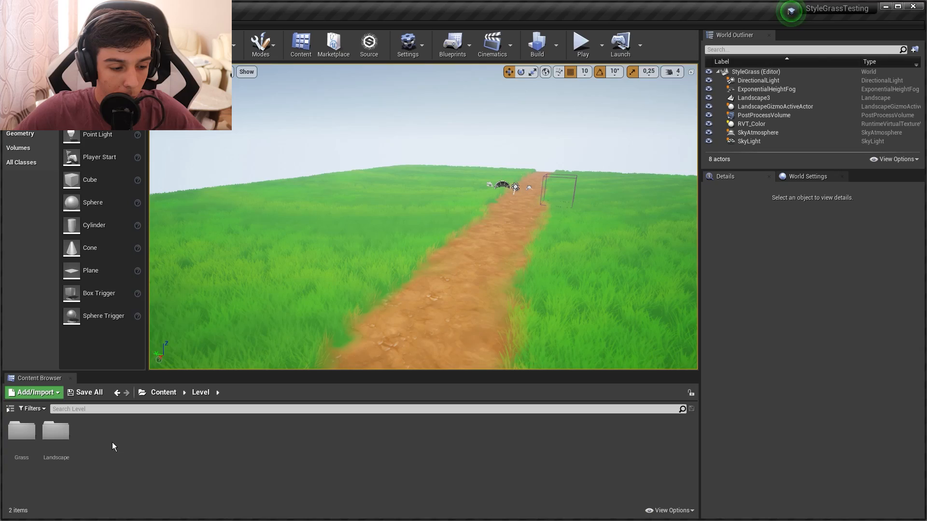
# Add a Rock folder to the Level folder and set the landscape RuntimeVirtualTexture's content to Base Color, Normal, Roughness, Specular.
pyautogui.rightClick(111, 442)
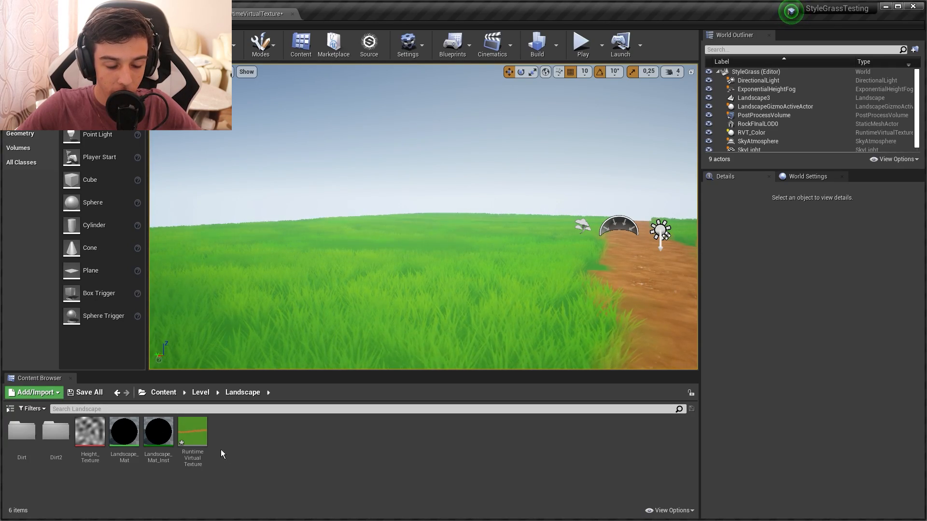
pyautogui.doubleClick(193, 432)
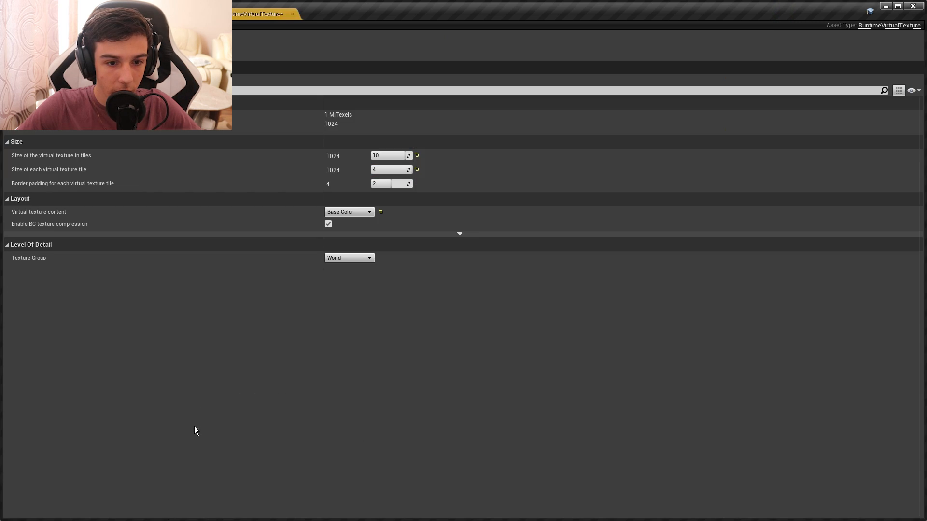
pyautogui.click(344, 213)
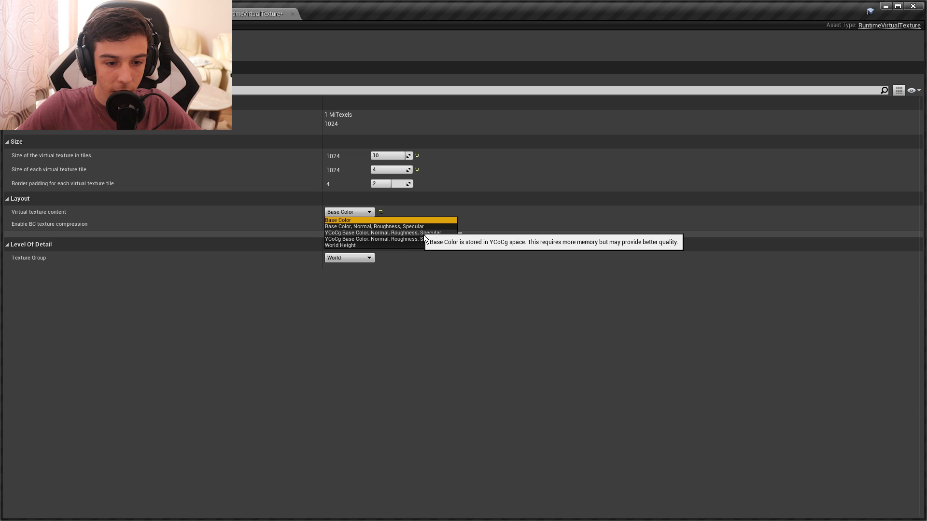
pyautogui.click(349, 227)
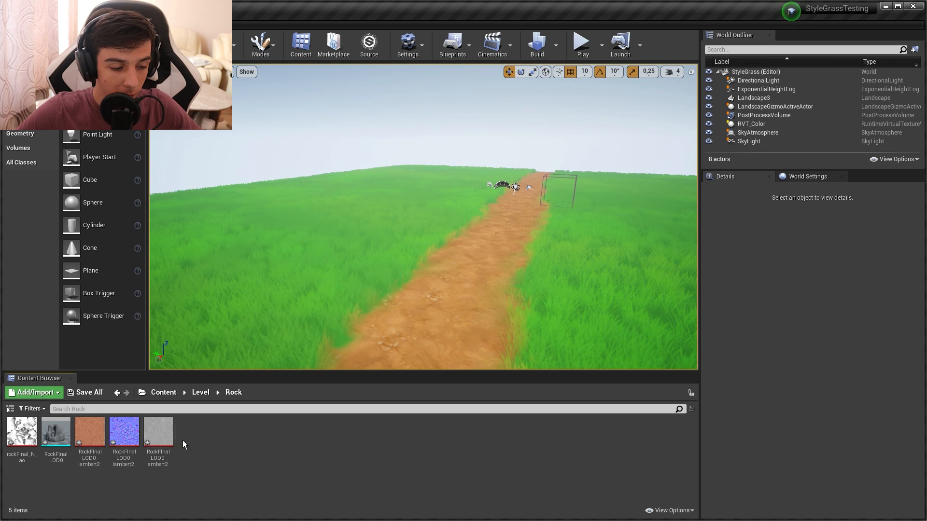
# Create a material named Rock_Mat in the Rock folder.
pyautogui.moveTo(66, 445)
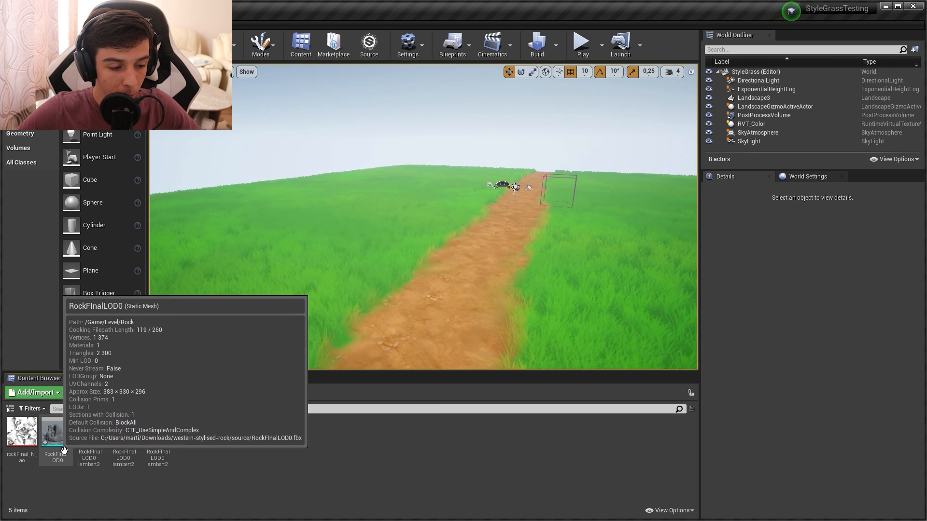
pyautogui.rightClick(205, 457)
pyautogui.click(233, 249)
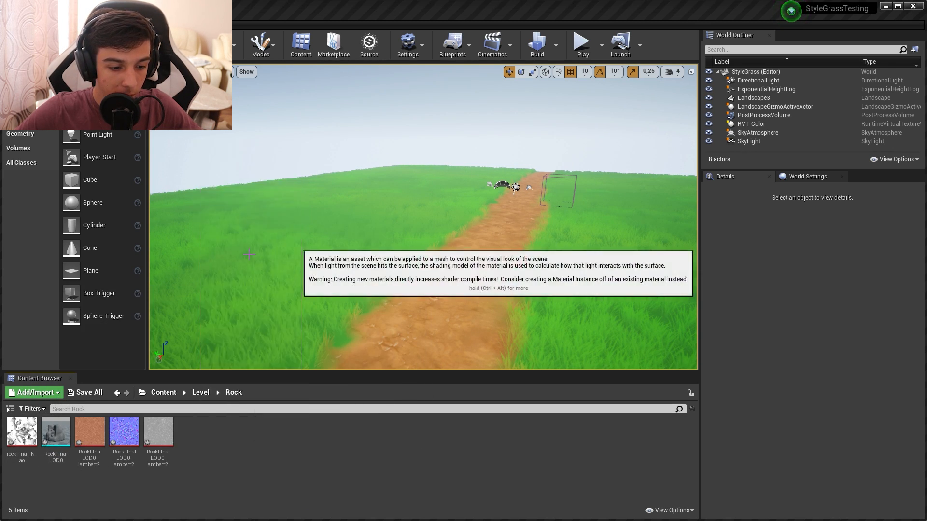
pyautogui.write('Rock_Mat')
pyautogui.press('Return')
# Create a material instance from Rock_Mat and assign it to the RockFInalLOD0 mesh.
pyautogui.rightClick(27, 424)
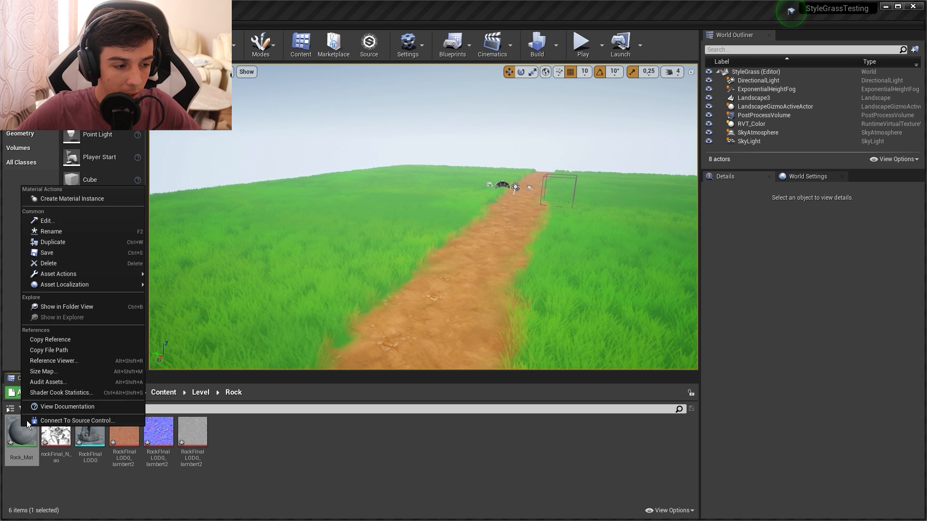
pyautogui.click(72, 198)
pyautogui.moveTo(67, 445); pyautogui.dragTo(592, 270)
# Open Rock_Mat and add the three RockFInalLOD0_lambert2 textures to its material graph.
pyautogui.doubleClick(32, 444)
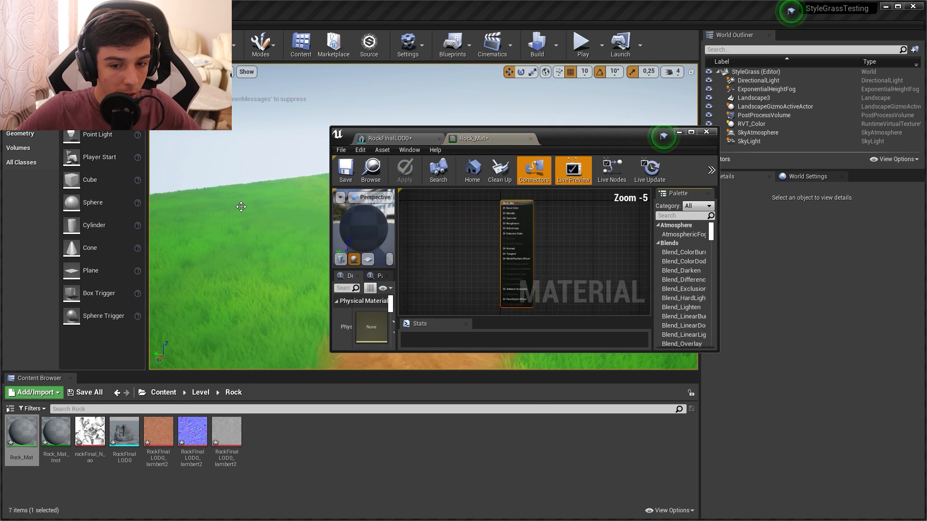
pyautogui.click(226, 439)
pyautogui.keyDown('shift'); pyautogui.click(158, 458); pyautogui.keyUp('shift')
pyautogui.moveTo(158, 457); pyautogui.dragTo(530, 163)
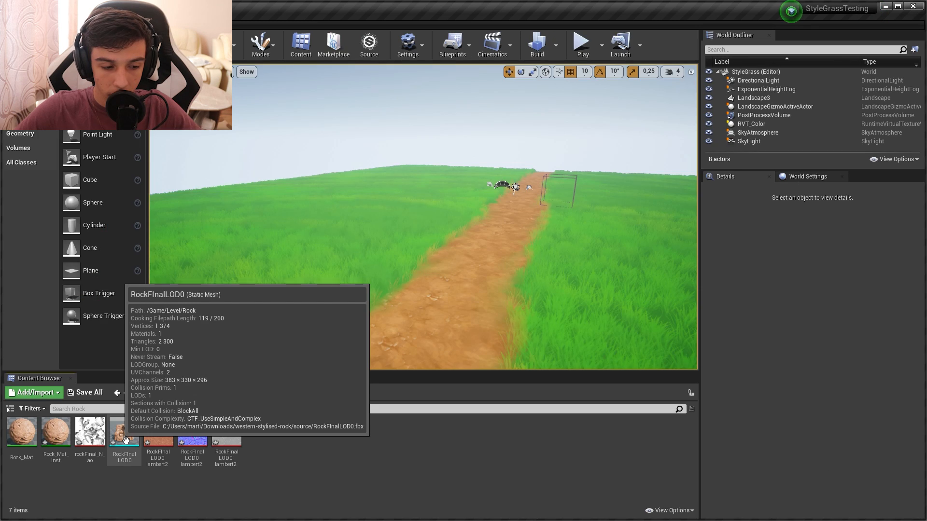
# Place the RockFInalLOD0 mesh on the grass in the level.
pyautogui.moveTo(125, 439); pyautogui.dragTo(301, 259)
pyautogui.moveTo(375, 247); pyautogui.dragTo(351, 241, button='right')
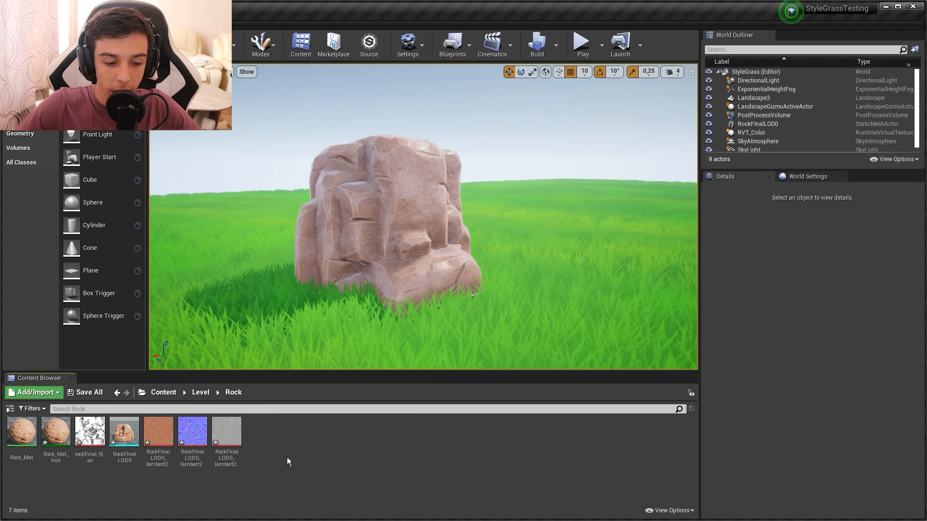
# Create a runtime virtual texture asset named RVT_Height in the Rock folder.
pyautogui.rightClick(286, 455)
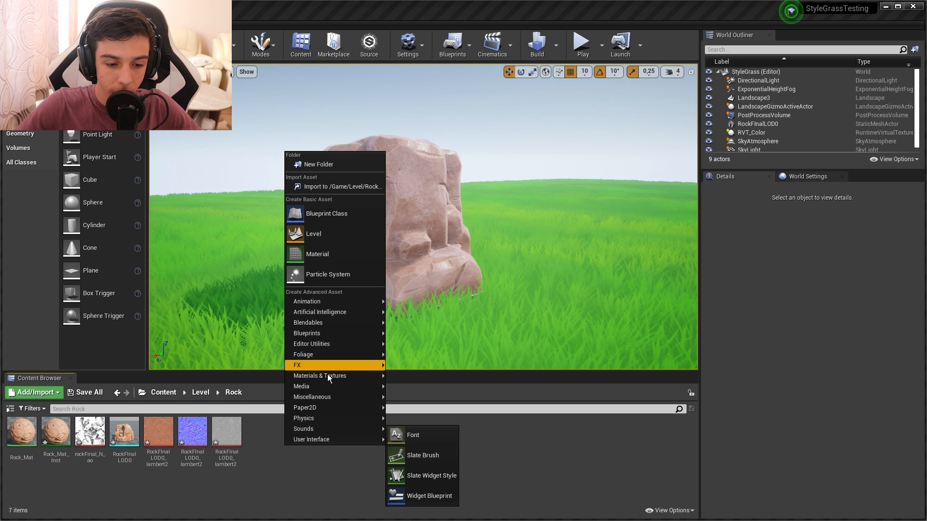
pyautogui.moveTo(382, 379)
pyautogui.click(439, 415)
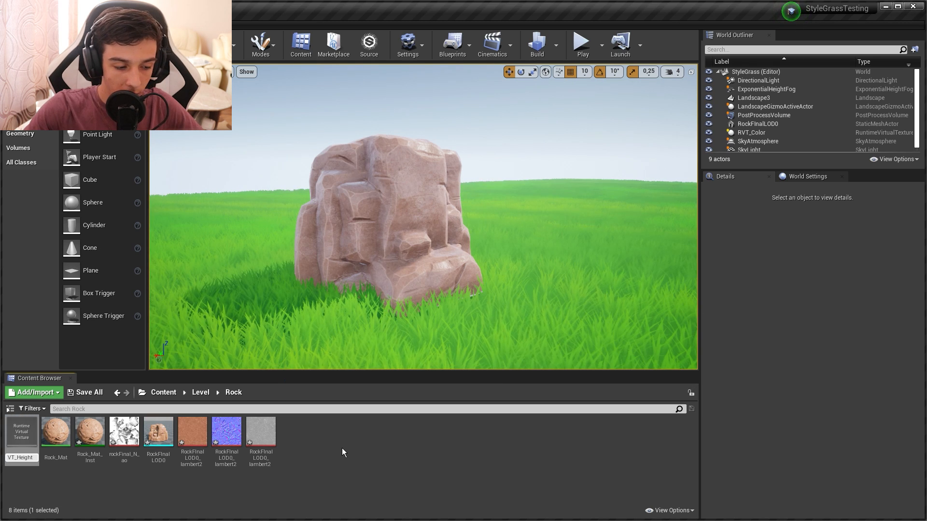
pyautogui.write('VT_Height')
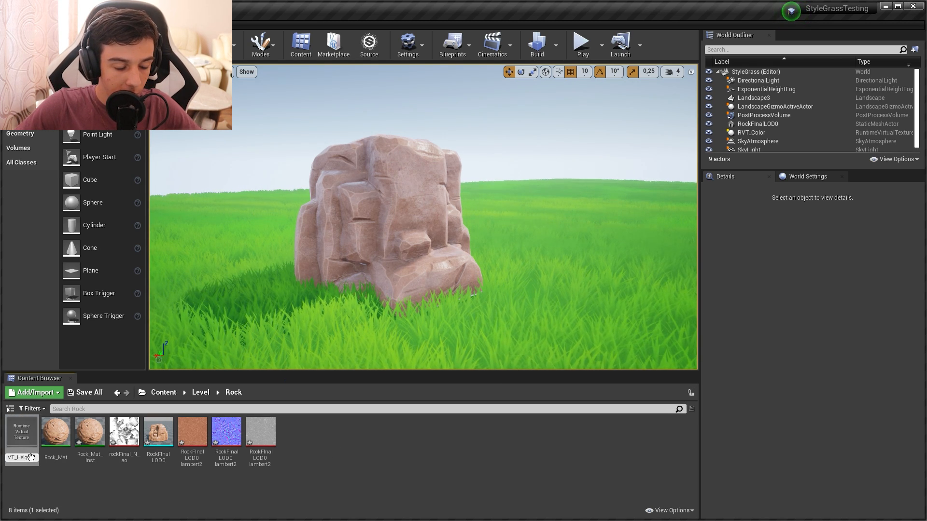
pyautogui.press('Return')
# Set RVT_Height's virtual texture size in tiles to 10, tile size to 4 and content to World Height.
pyautogui.press('Return')
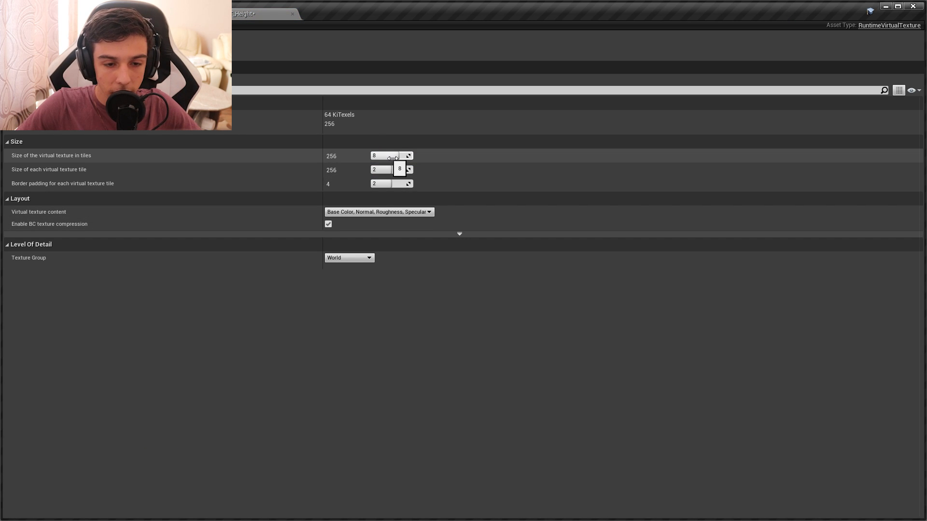
pyautogui.moveTo(384, 169); pyautogui.dragTo(393, 169)
pyautogui.click(355, 215)
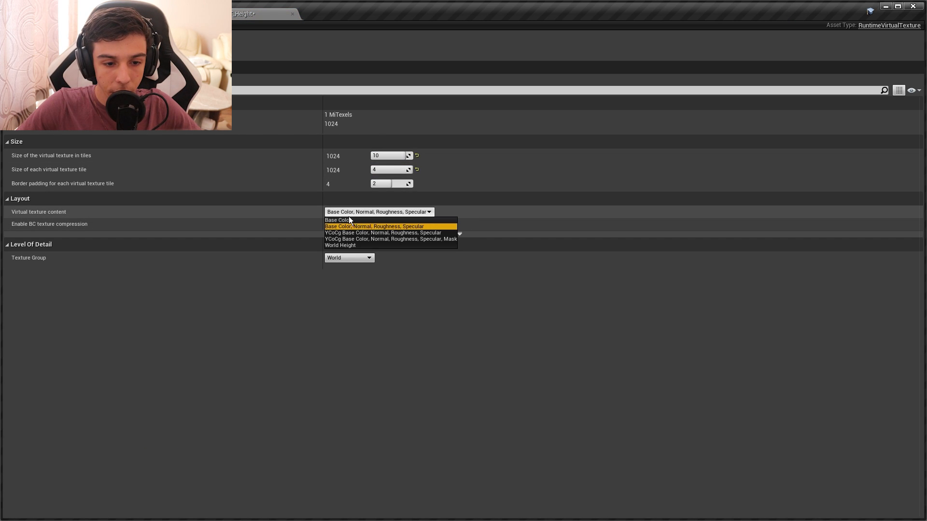
pyautogui.click(348, 245)
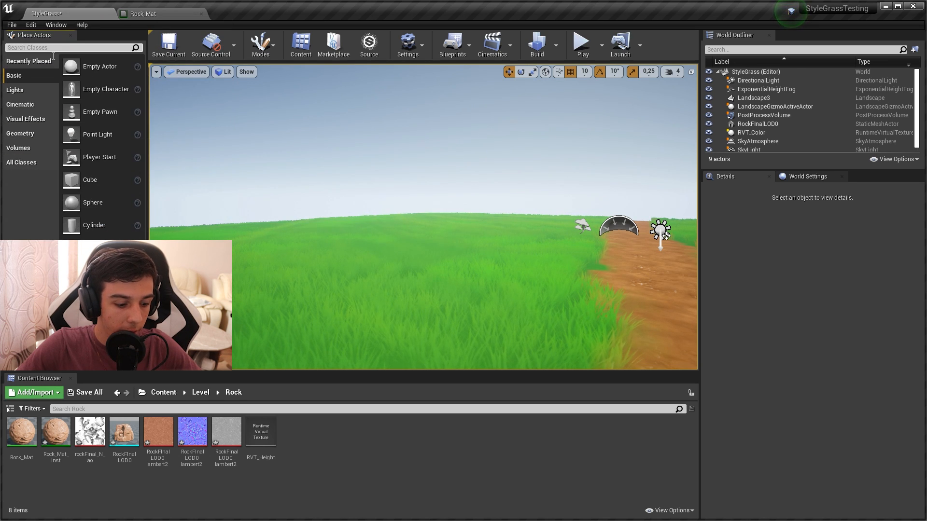
# Place a Runtime Virtual Texture Volume in the level and name it RVT_Height.
pyautogui.write('ru')
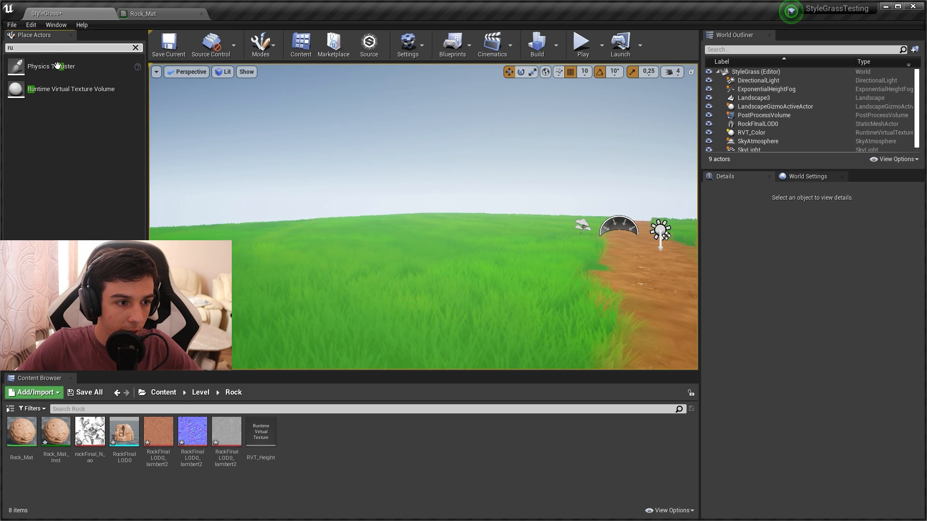
pyautogui.moveTo(64, 99); pyautogui.dragTo(403, 256)
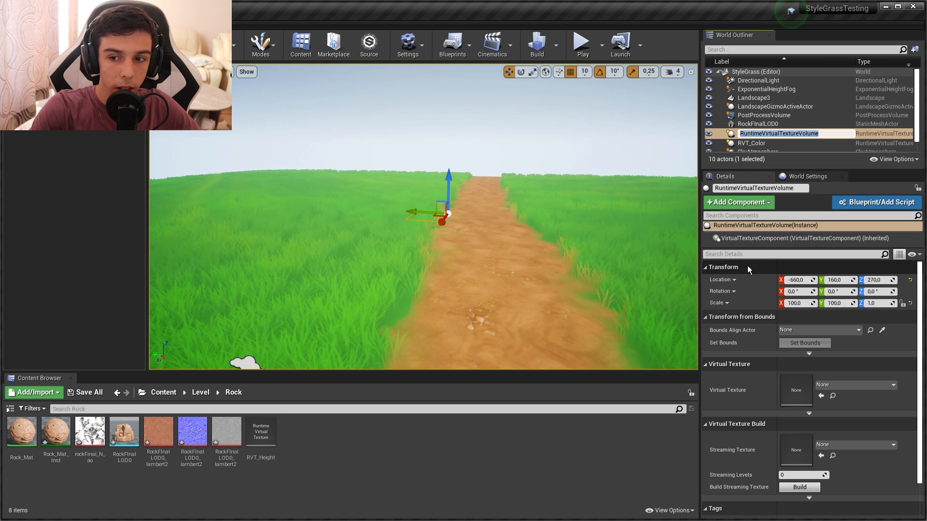
pyautogui.write('RVT_Height')
pyautogui.press('Return')
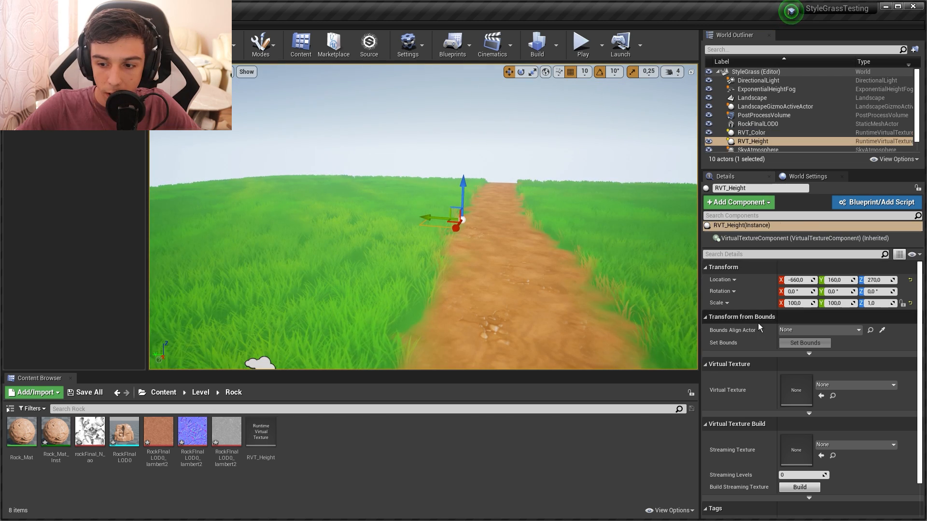
# Align the RVT_Height volume's bounds to the Landscape actor and assign RVT_Height as its virtual texture.
pyautogui.click(816, 330)
pyautogui.click(815, 233)
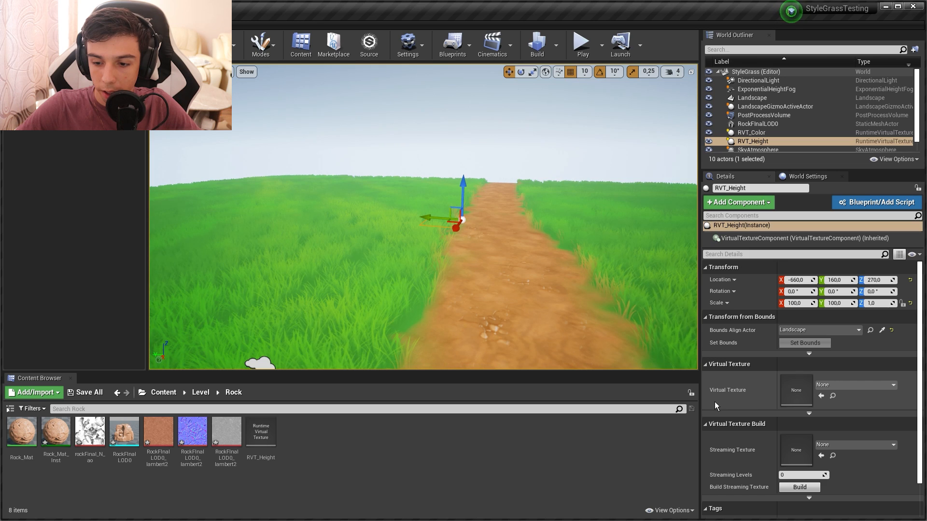
pyautogui.click(843, 383)
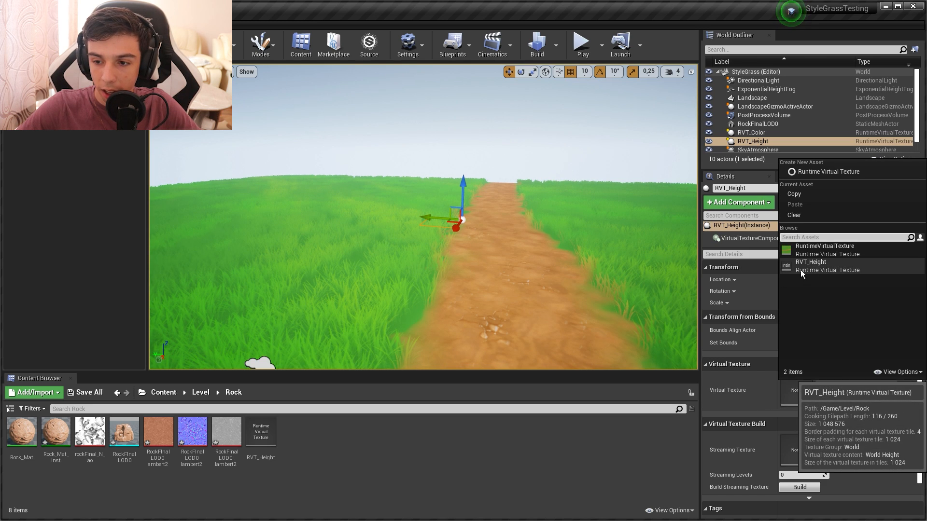
pyautogui.click(823, 269)
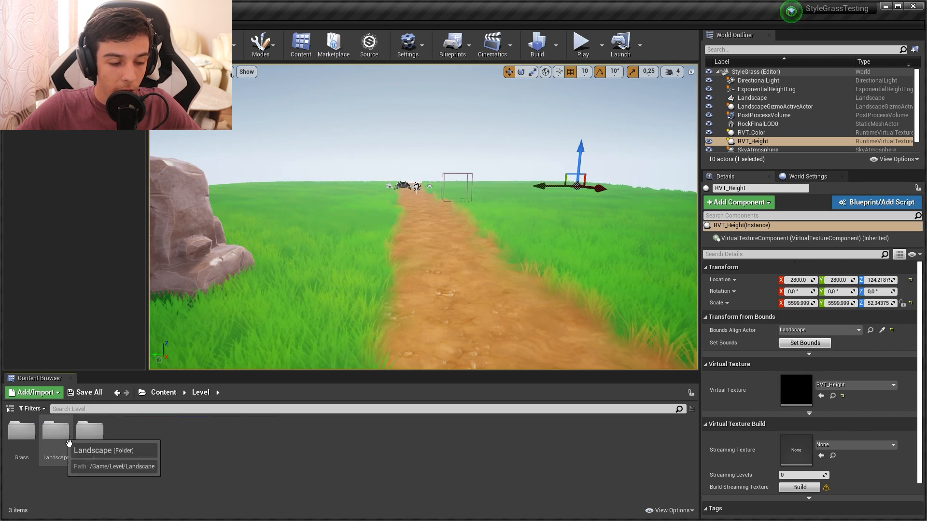
# Open Landscape_Mat and add an Absolute World Position node near the Runtime Virtual Texture Output.
pyautogui.doubleClick(68, 443)
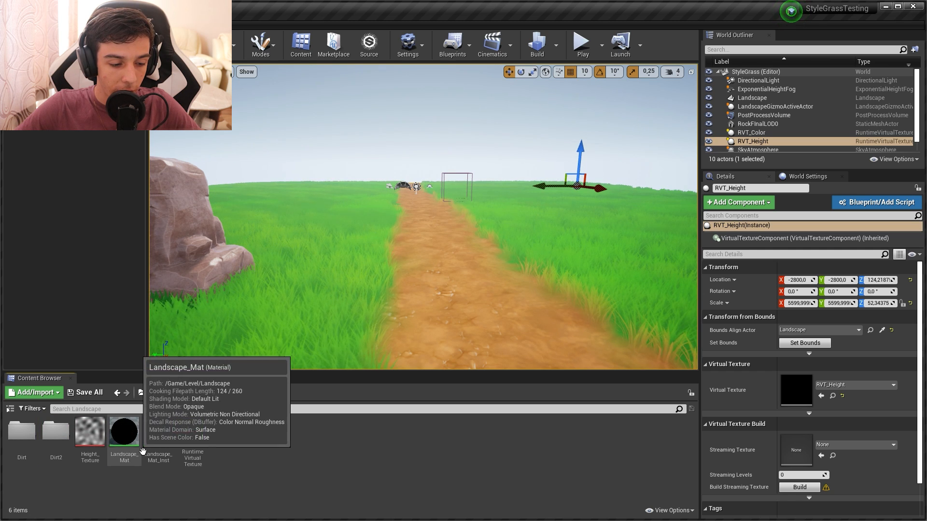
pyautogui.doubleClick(124, 432)
pyautogui.moveTo(269, 284); pyautogui.dragTo(345, 410, button='right')
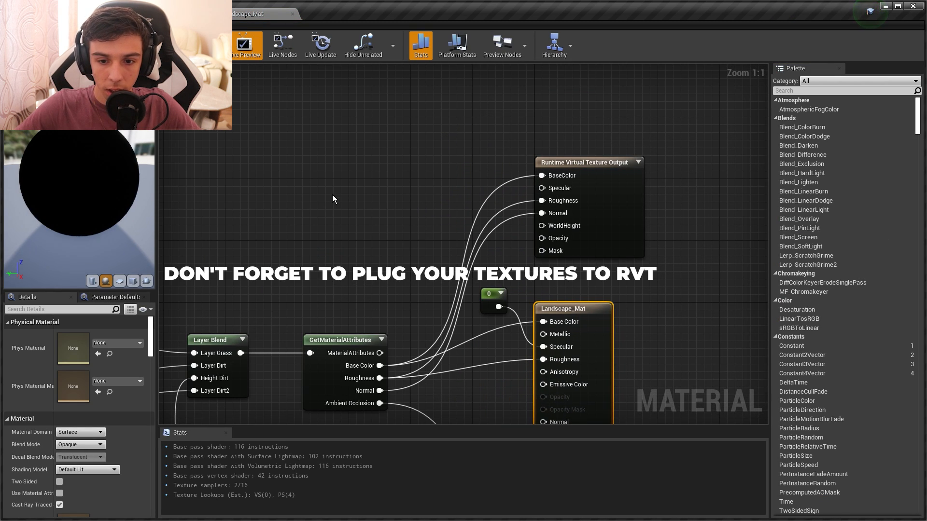
pyautogui.rightClick(332, 197)
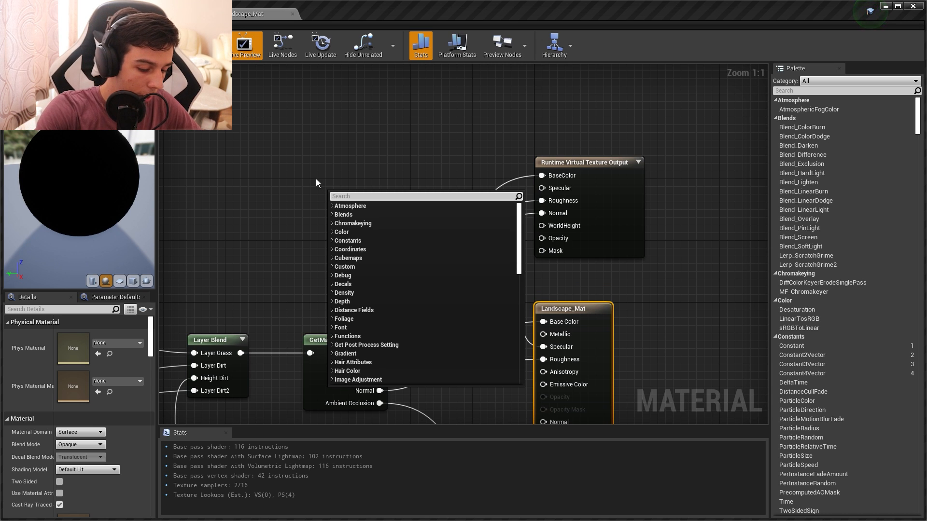
pyautogui.write('wol')
pyautogui.press('Return')
# Add a component mask limited to the B channel and route Absolute World Position through it to the output's WorldHeight.
pyautogui.rightClick(389, 202)
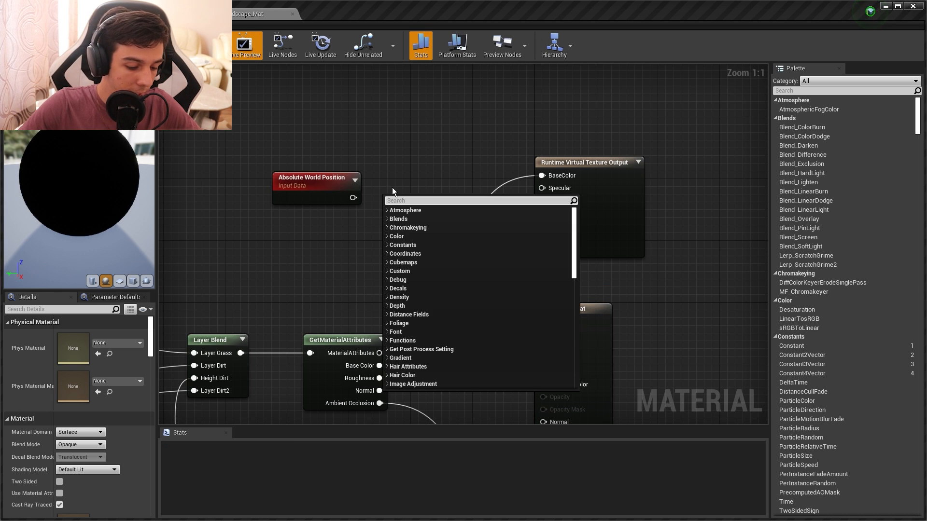
pyautogui.write('mask')
pyautogui.press('Return')
pyautogui.click(60, 359)
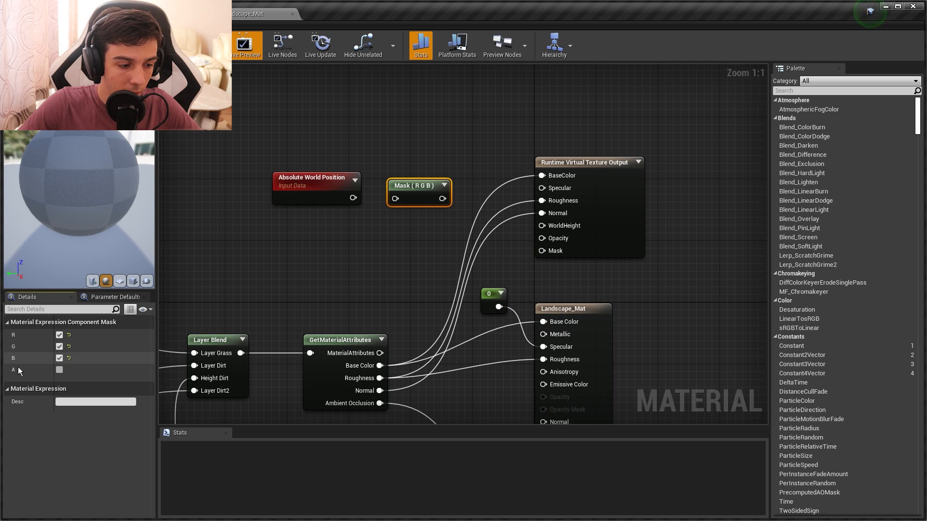
pyautogui.click(59, 346)
pyautogui.click(59, 335)
pyautogui.moveTo(352, 198); pyautogui.dragTo(550, 242)
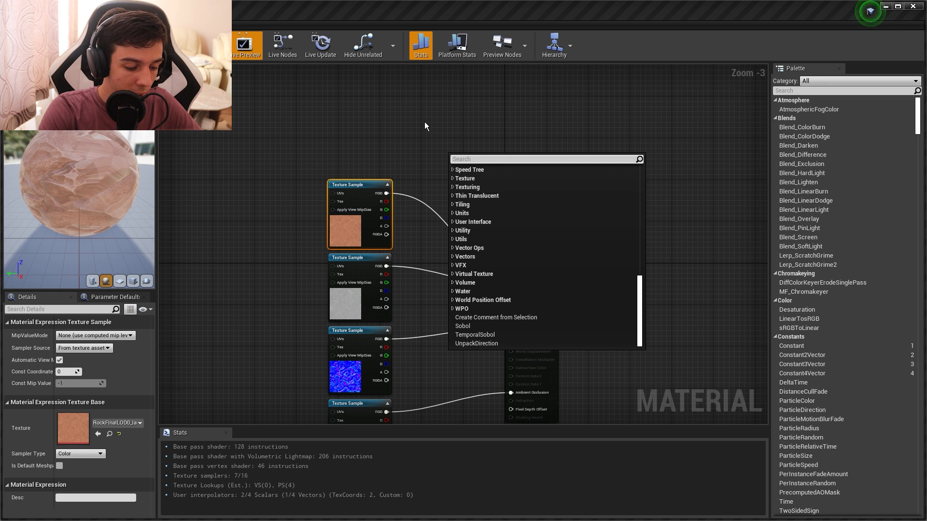
# Add a Runtime Virtual Texture Output node to Rock_Mat and connect the rock colour texture to its BaseColor.
pyautogui.write('runt')
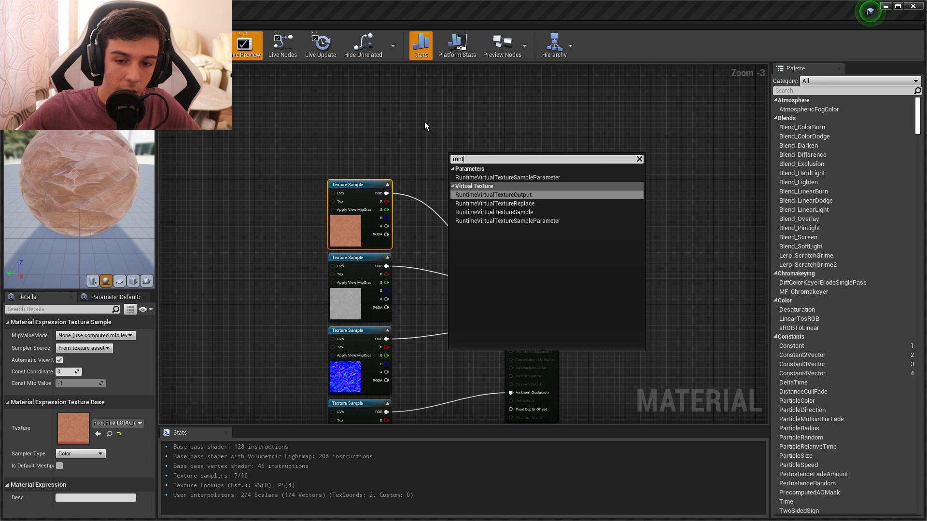
pyautogui.press('Return')
pyautogui.moveTo(425, 197); pyautogui.dragTo(406, 103, button='right')
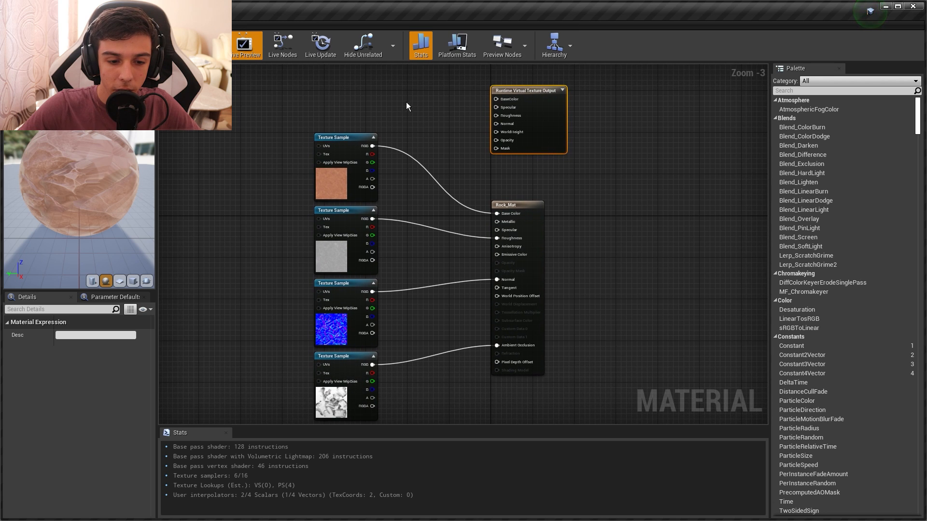
pyautogui.moveTo(407, 185); pyautogui.dragTo(396, 257, button='right')
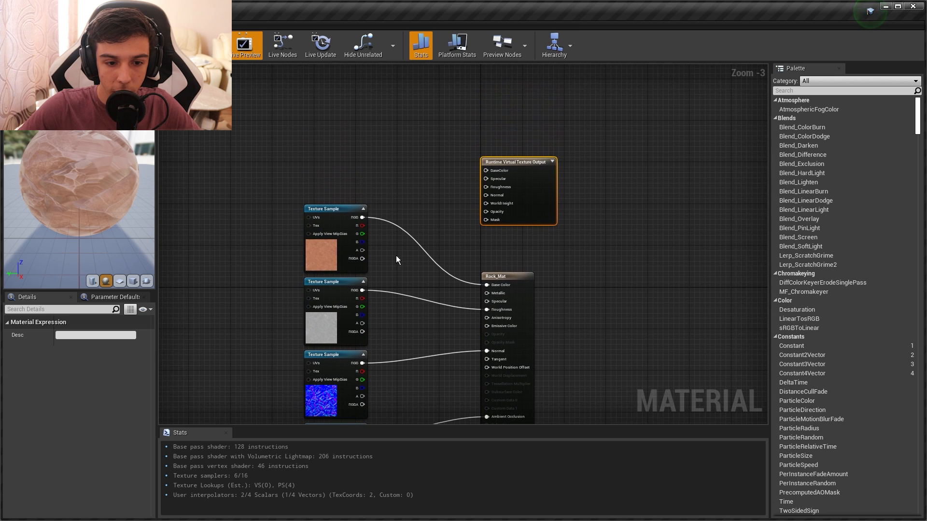
pyautogui.moveTo(362, 217); pyautogui.dragTo(492, 178)
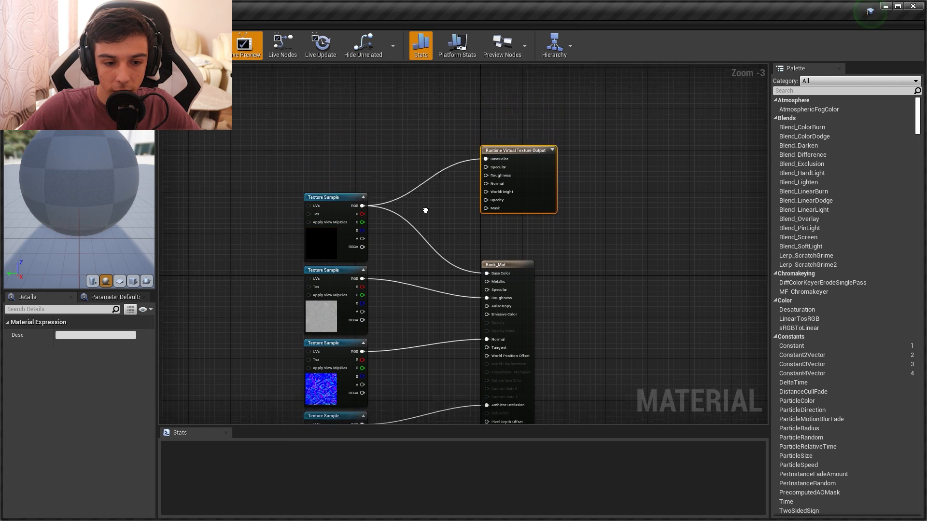
# In Rock_Mat, route a new Absolute World Position node through a B-channel component mask into the Runtime Virtual Texture Output's WorldHeight.
pyautogui.moveTo(371, 289); pyautogui.dragTo(372, 245, button='right')
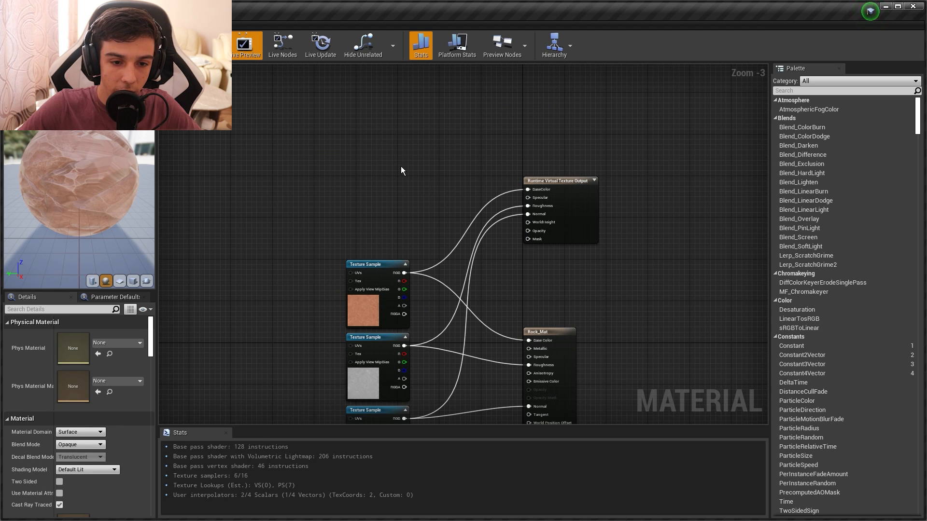
pyautogui.rightClick(401, 167)
pyautogui.write('w')
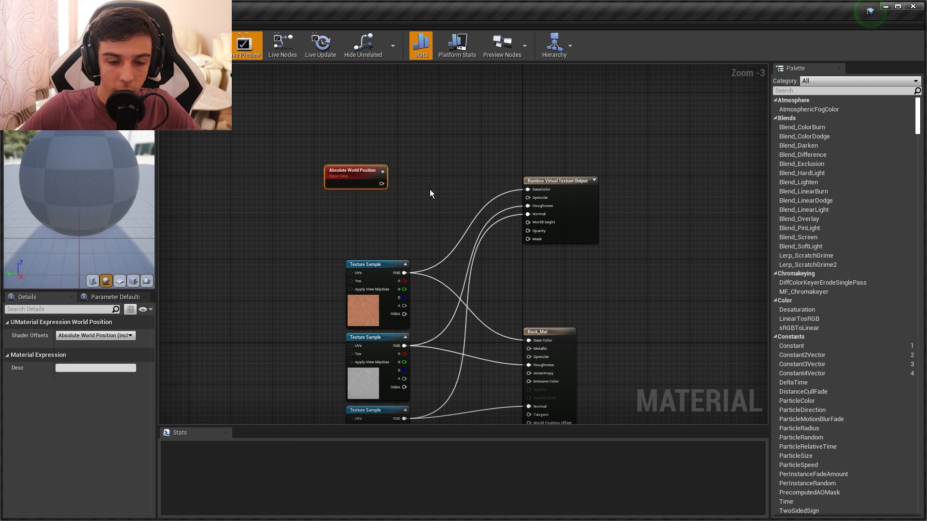
pyautogui.rightClick(432, 190)
pyautogui.write('mas')
pyautogui.press('Return')
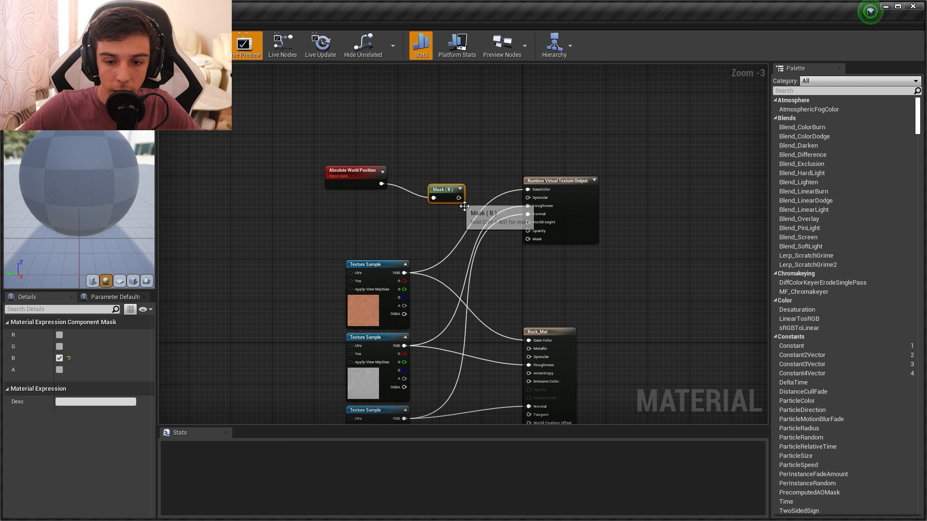
pyautogui.moveTo(461, 191); pyautogui.dragTo(526, 223)
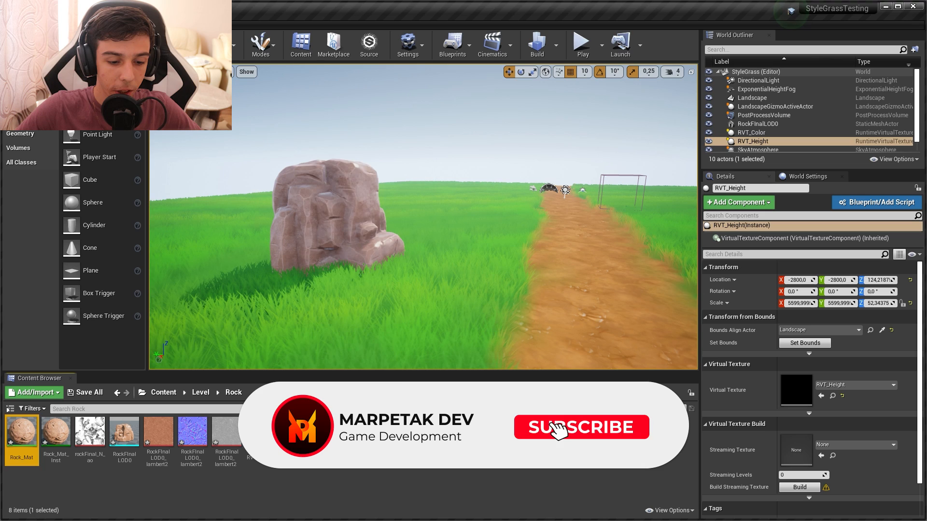
# Create a Material Function named RVT_Blend in the Rock folder.
pyautogui.rightClick(306, 419)
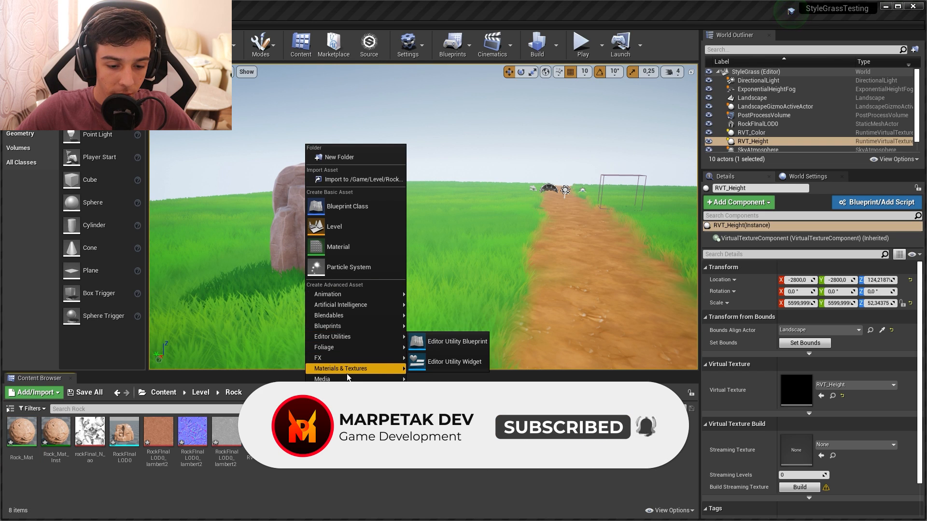
pyautogui.moveTo(346, 372)
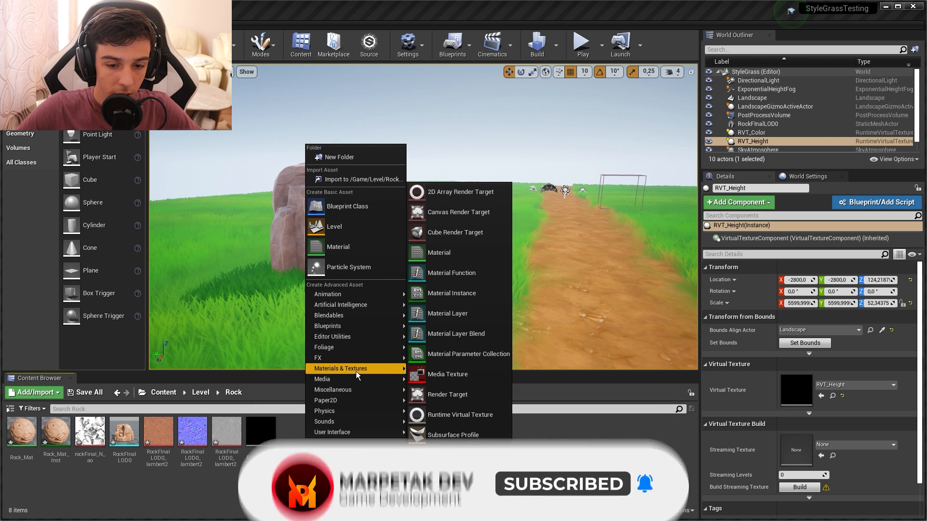
pyautogui.click(442, 273)
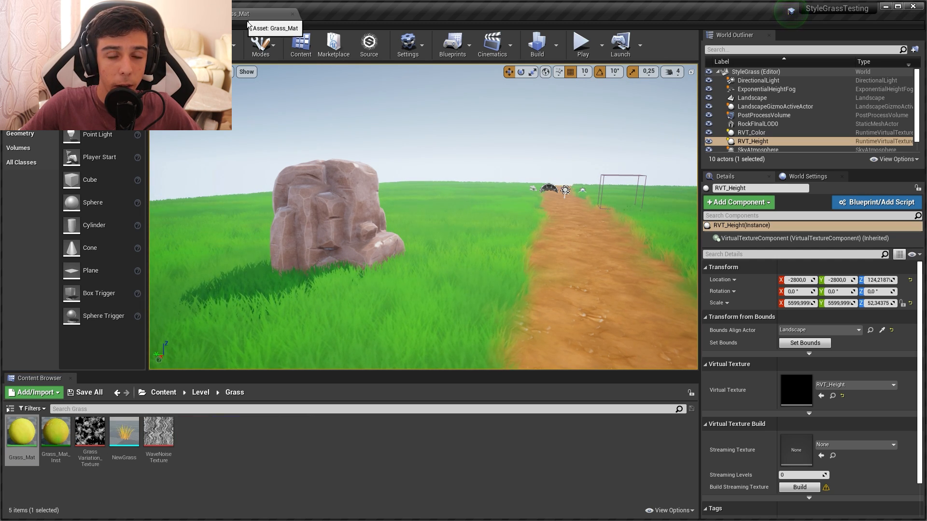
# Open the SimpleGrassWind function from Grass_Mat and examine its node graph as an example of a material function.
pyautogui.click(248, 18)
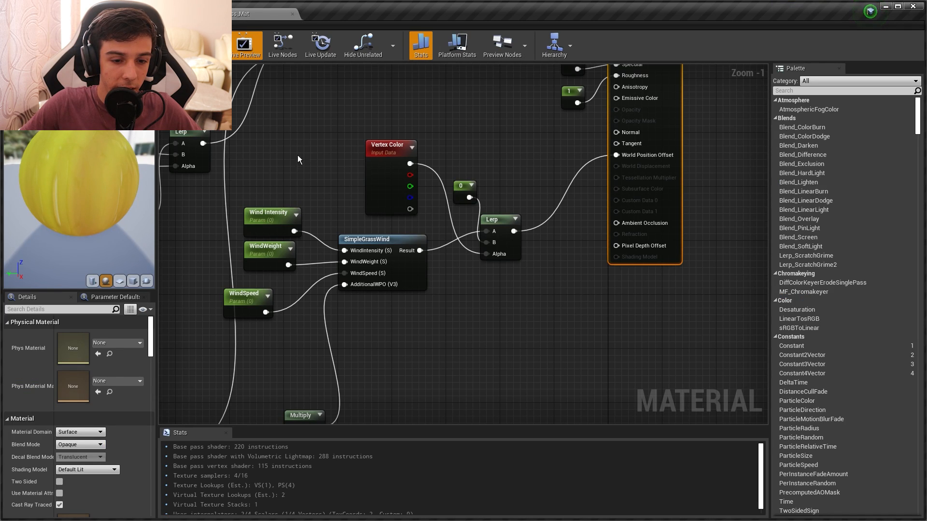
pyautogui.moveTo(328, 227); pyautogui.dragTo(427, 291)
pyautogui.click(422, 311)
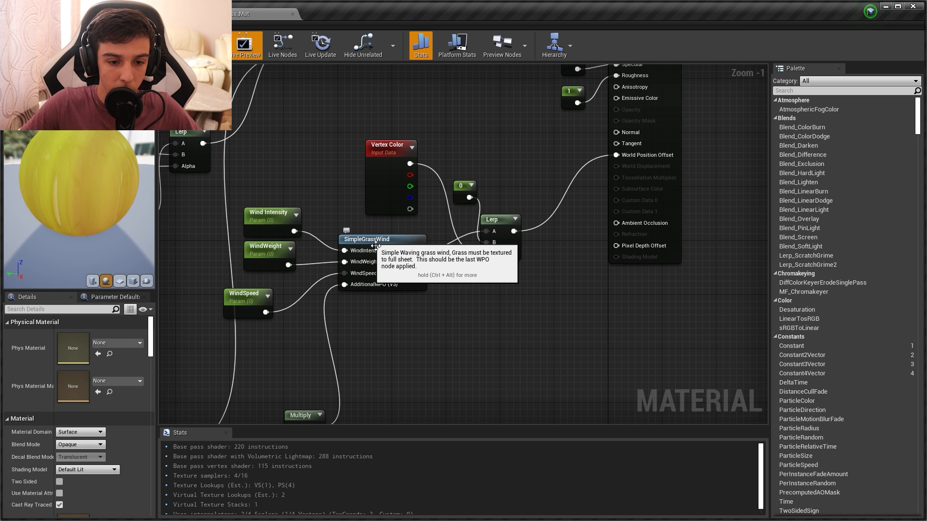
pyautogui.doubleClick(376, 247)
pyautogui.scroll(-3, 446, 250)
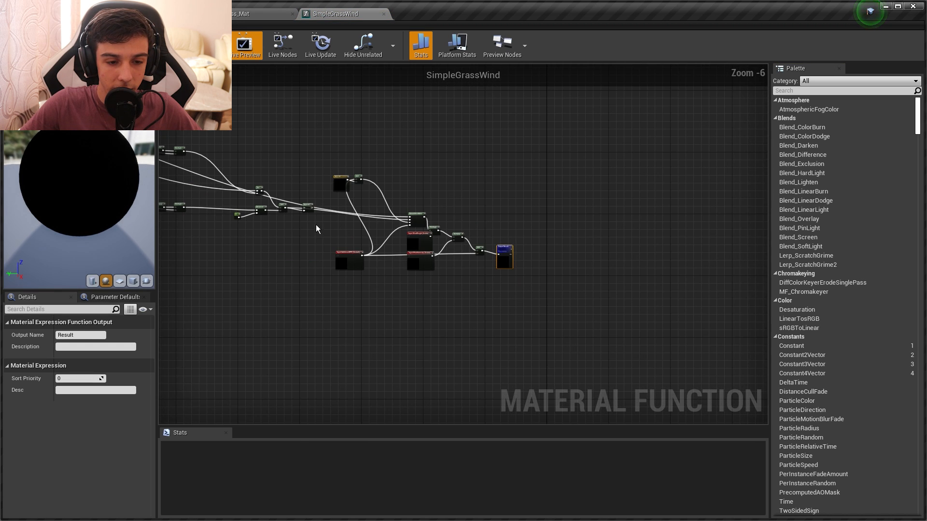
pyautogui.moveTo(450, 277); pyautogui.dragTo(476, 296, button='right')
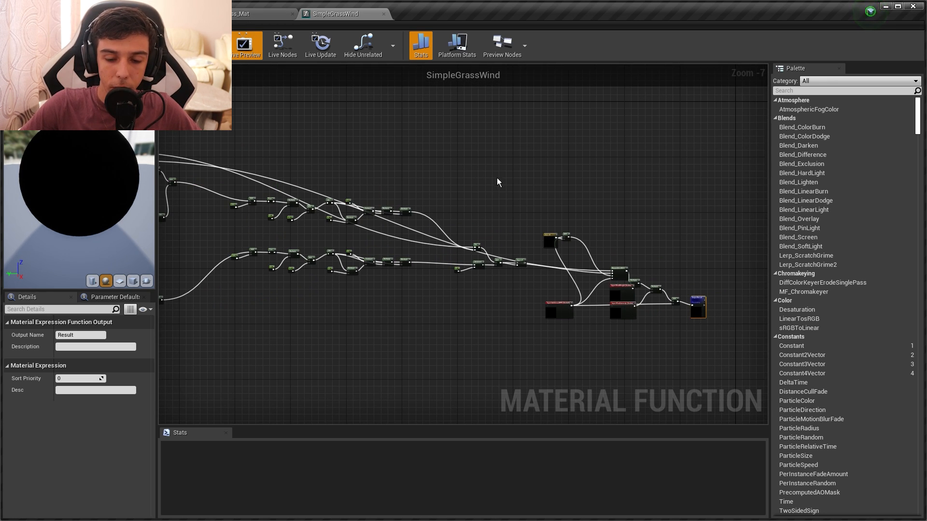
pyautogui.moveTo(497, 177); pyautogui.dragTo(554, 195, button='right')
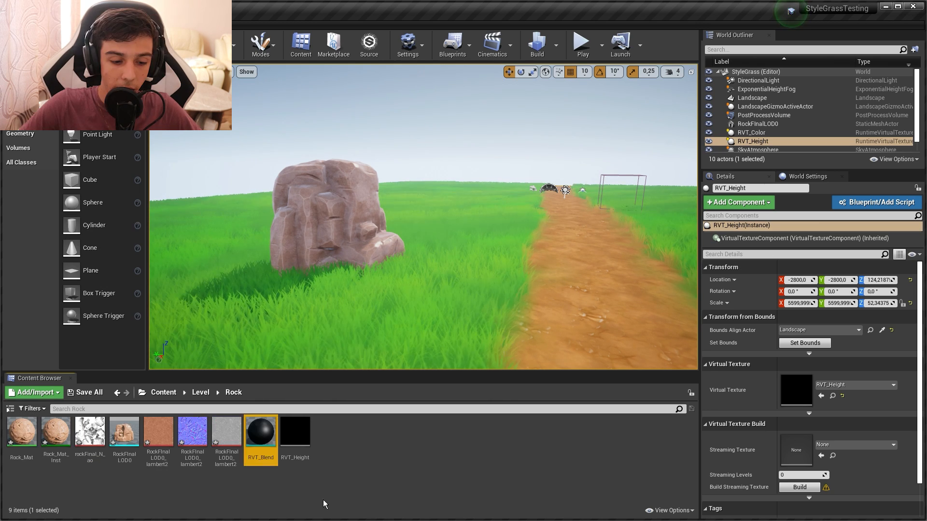
# Open the RVT_Blend function and rename its output to Base Color.
pyautogui.click(323, 502)
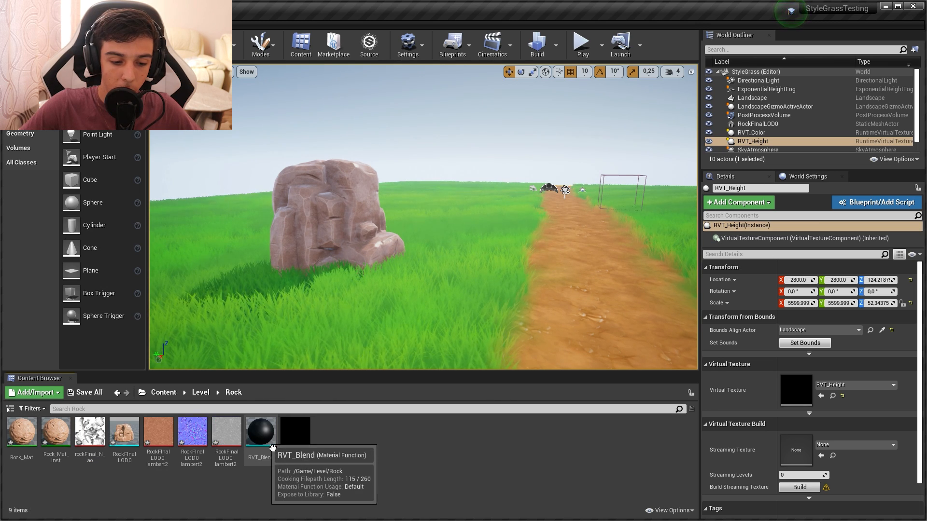
pyautogui.doubleClick(271, 447)
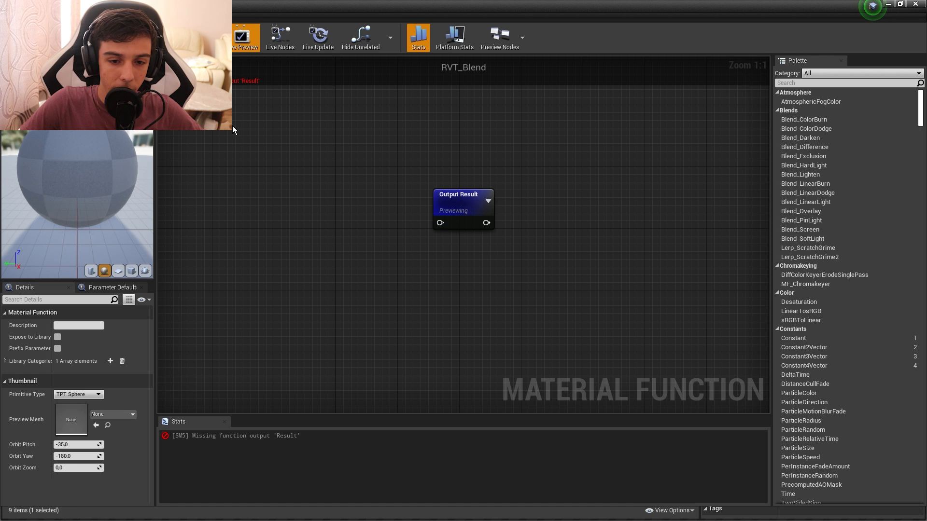
pyautogui.click(453, 211)
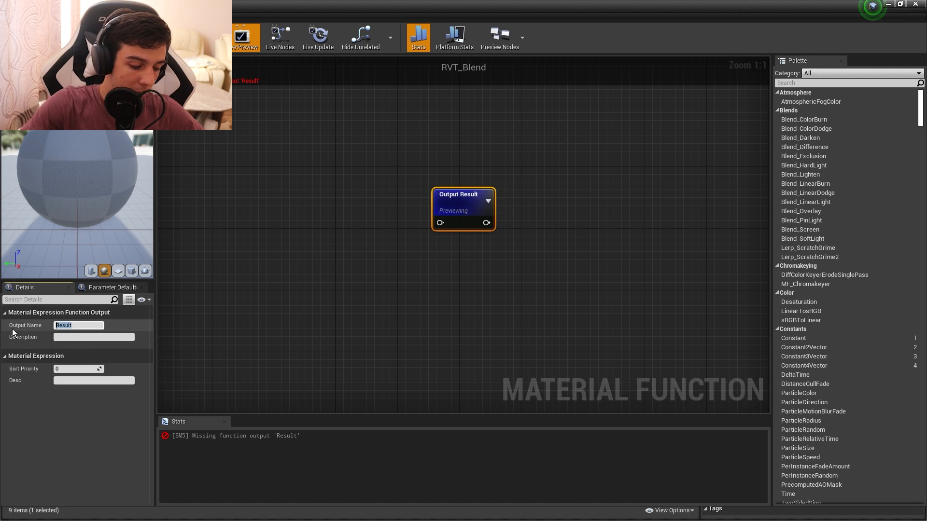
pyautogui.write('Base Color')
pyautogui.click(512, 194)
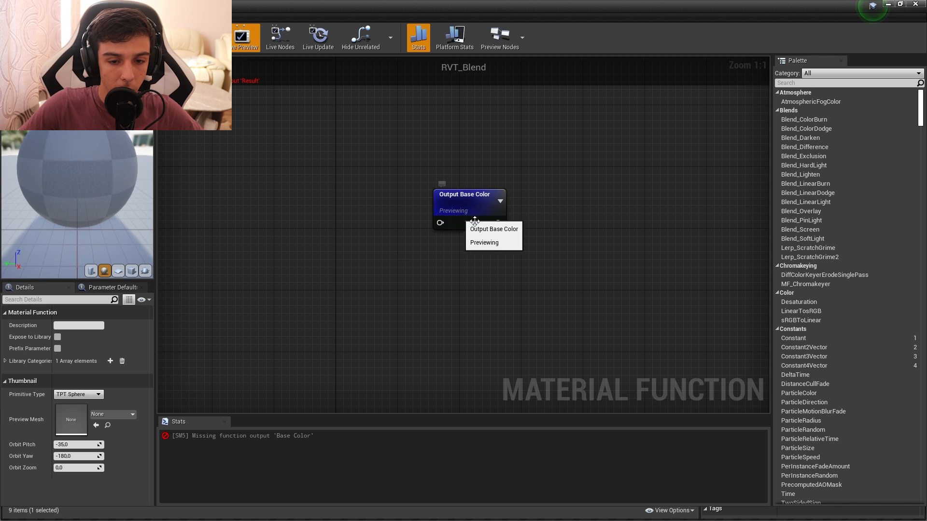
# Add a Runtime Virtual Texture Sample node using RuntimeVirtualTexture, with its content set to Base Color, Normal, Roughness, Specular.
pyautogui.moveTo(382, 178)
pyautogui.mouseDown(button='right')
pyautogui.moveTo(385, 192)
pyautogui.moveTo(395, 186)
pyautogui.mouseUp(button='right')
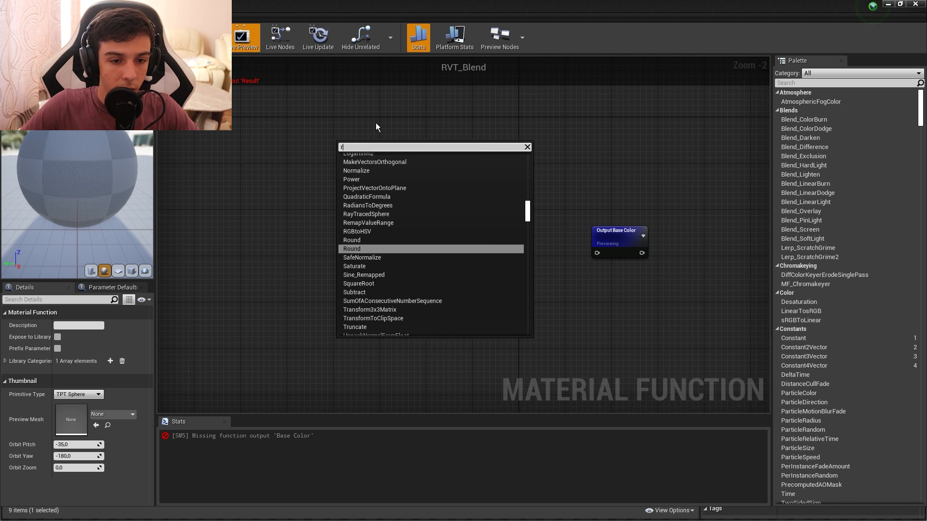
pyautogui.click(375, 122)
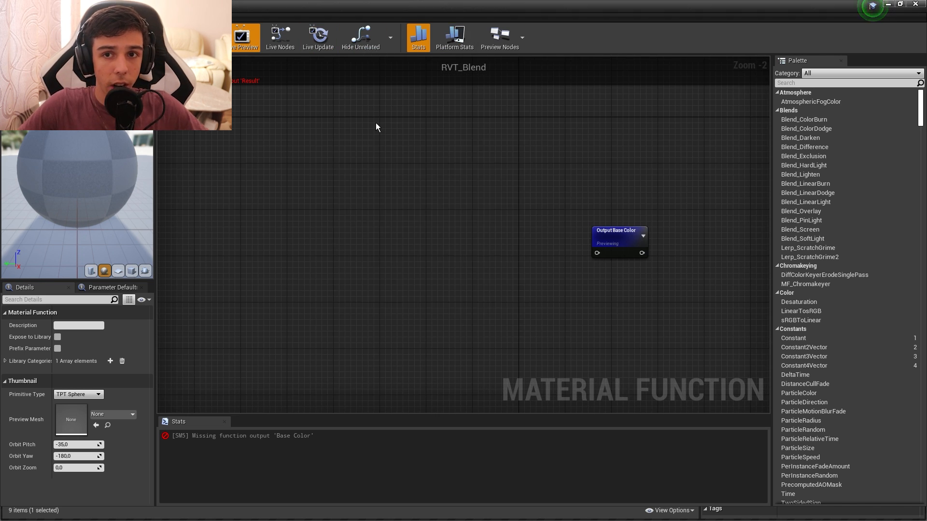
pyautogui.rightClick(347, 139)
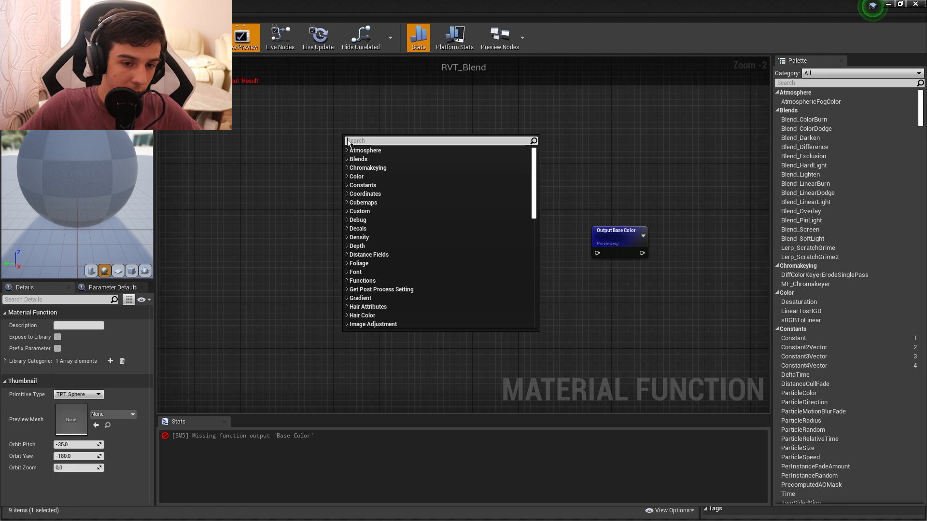
pyautogui.write('run')
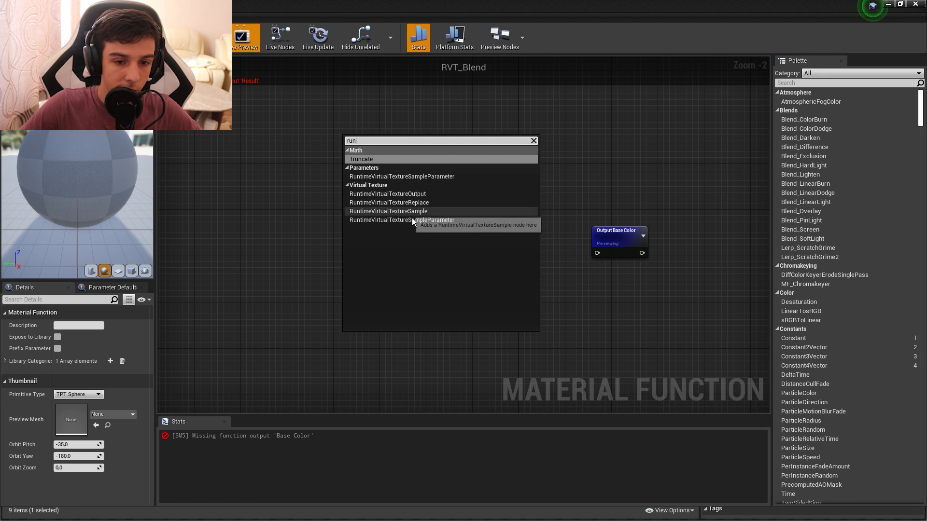
pyautogui.click(391, 228)
pyautogui.click(116, 333)
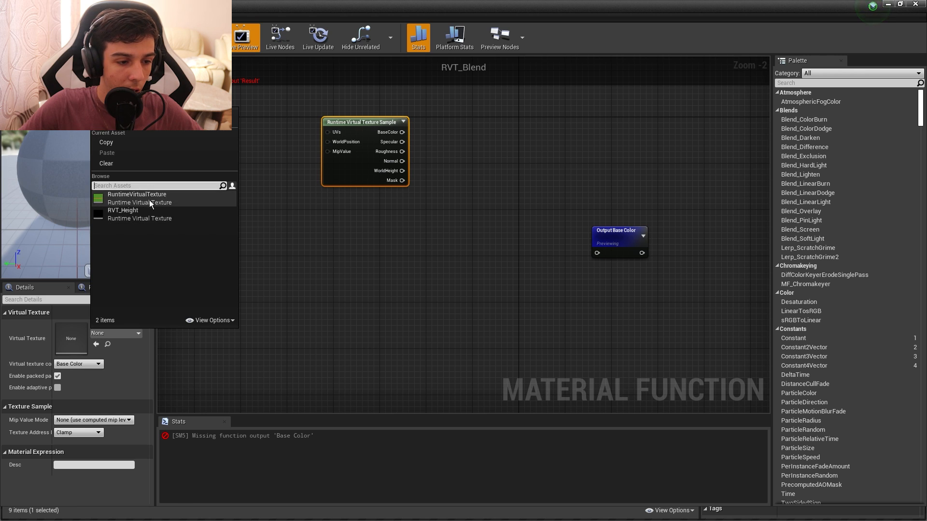
pyautogui.click(153, 201)
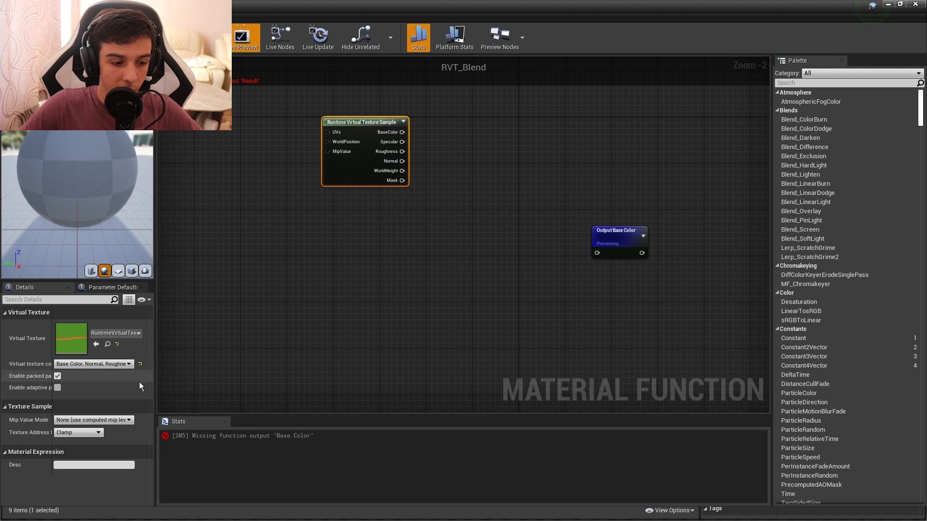
pyautogui.click(77, 366)
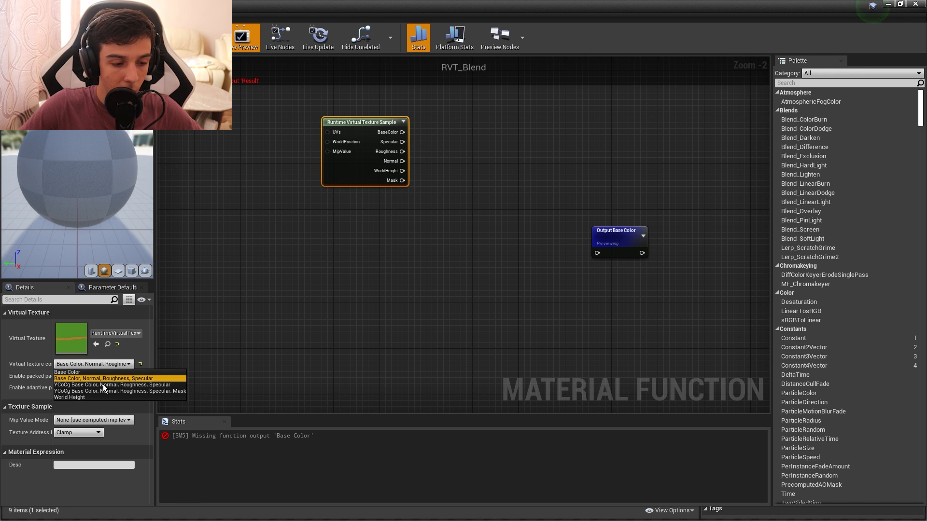
pyautogui.click(124, 381)
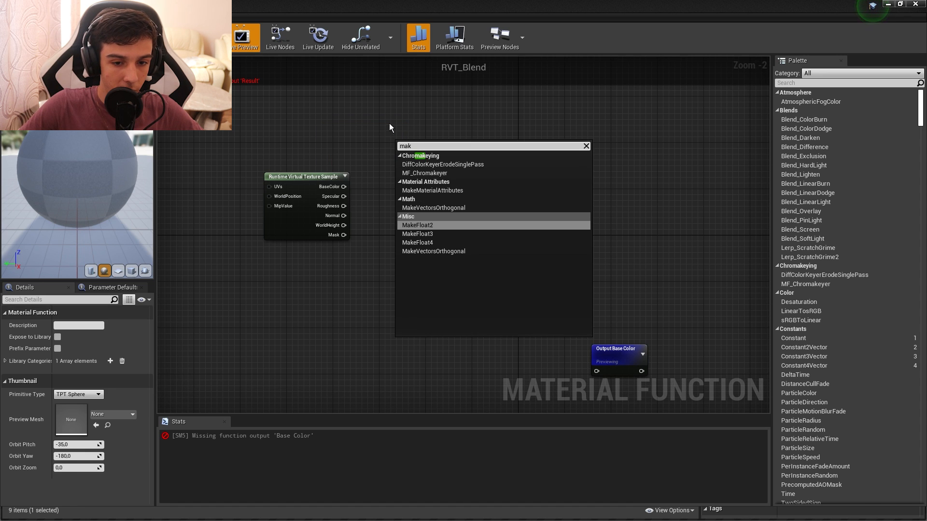
# Add a MakeMaterialAttributes node and connect the texture sample's BaseColor, Specular, Roughness and Normal to its matching inputs.
pyautogui.click(426, 192)
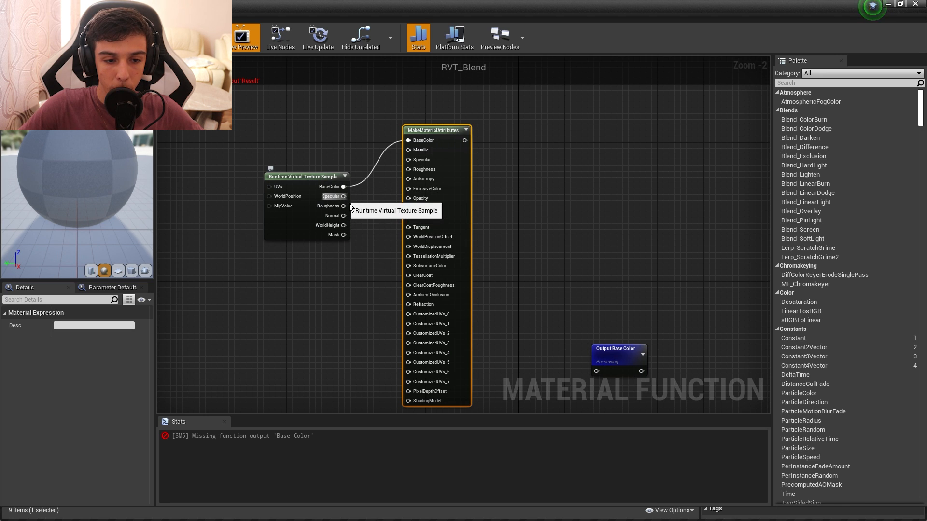
pyautogui.moveTo(344, 197); pyautogui.dragTo(408, 161)
pyautogui.moveTo(344, 207); pyautogui.dragTo(408, 218)
pyautogui.click(322, 264)
pyautogui.moveTo(322, 264); pyautogui.dragTo(318, 226, button='right')
pyautogui.moveTo(324, 131); pyautogui.dragTo(367, 202, button='right')
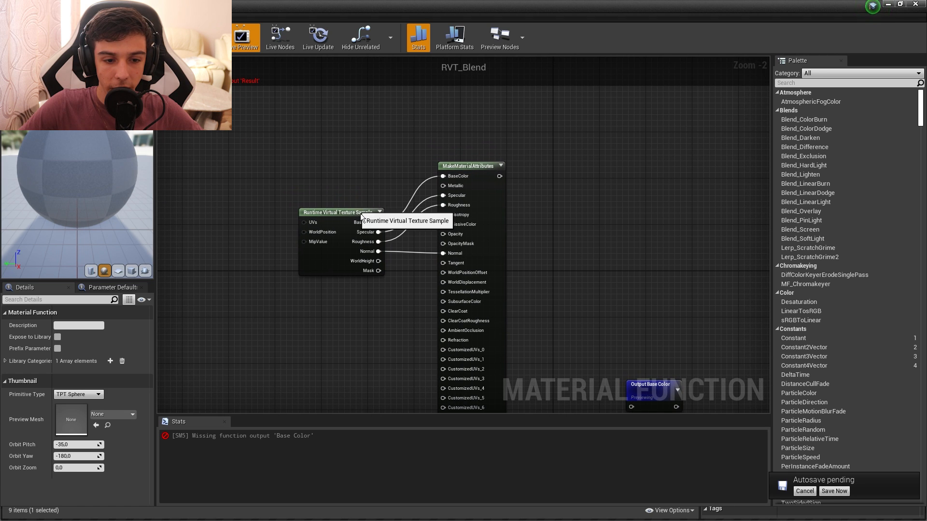
pyautogui.moveTo(361, 214); pyautogui.dragTo(351, 191)
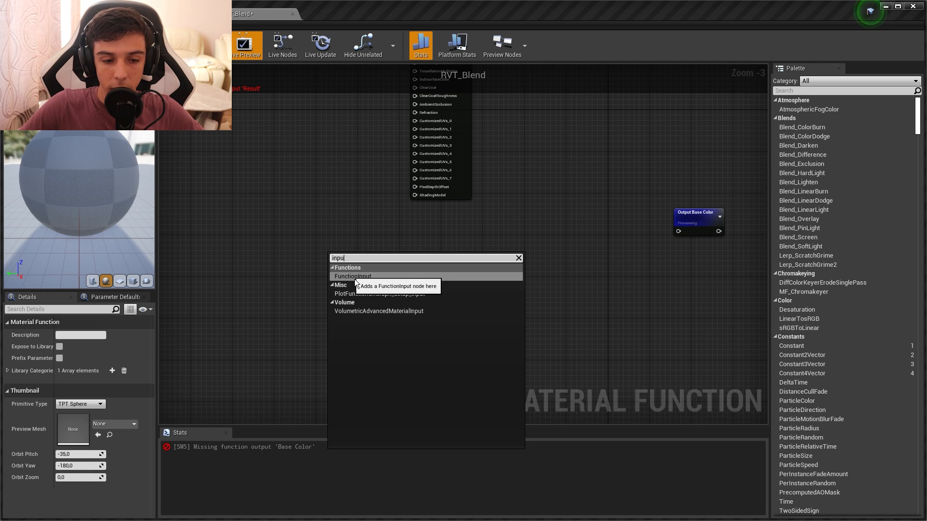
# Add three Vector3 function inputs named Base Color, Roughness and Normal below the texture sample nodes.
pyautogui.click(353, 277)
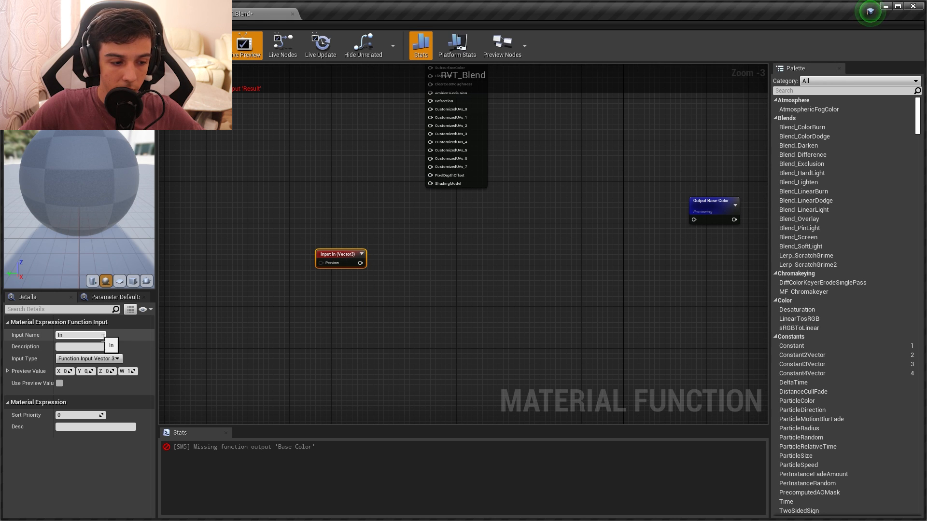
pyautogui.click(97, 336)
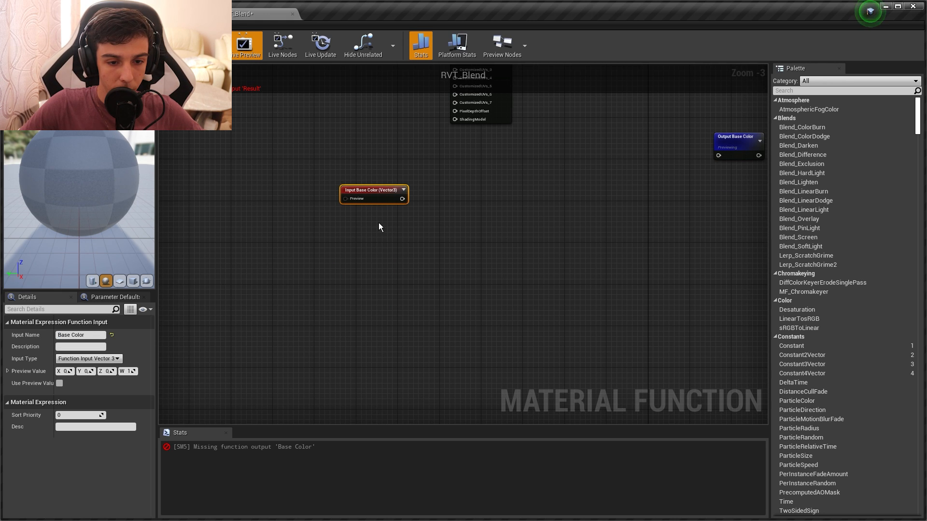
pyautogui.hotkey('ctrl', 'd')
pyautogui.moveTo(411, 269); pyautogui.dragTo(414, 224)
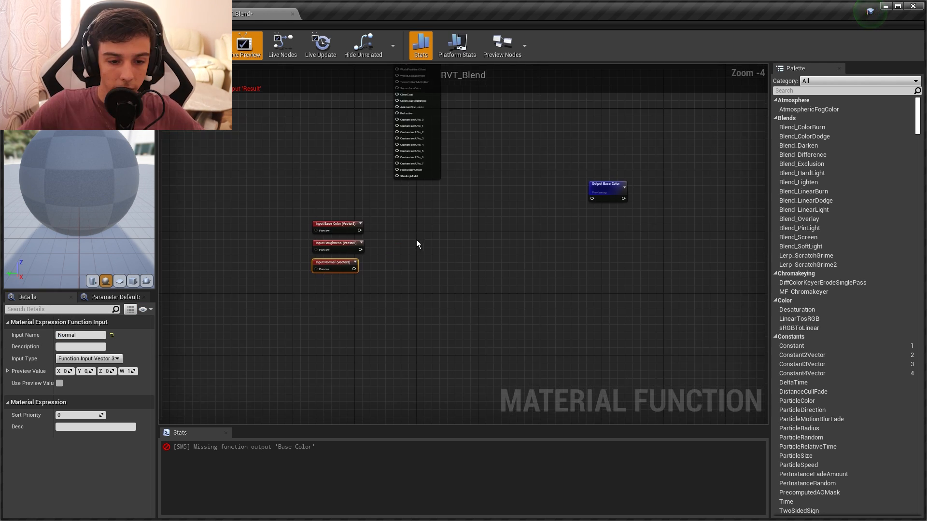
# Add a second MakeMaterialAttributes node and connect the Base Color, Roughness and Normal function inputs to its matching pins.
pyautogui.scroll(2, 416, 240)
pyautogui.rightClick(412, 231)
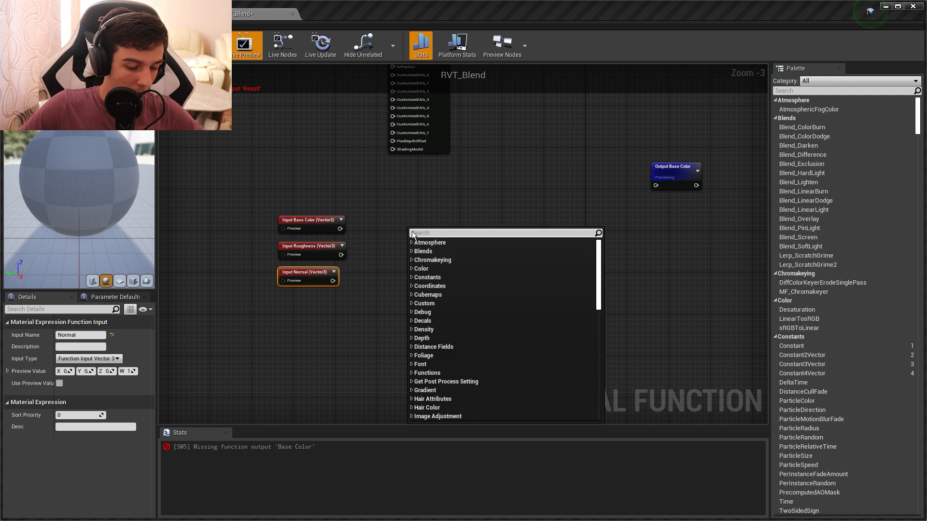
pyautogui.write('mak')
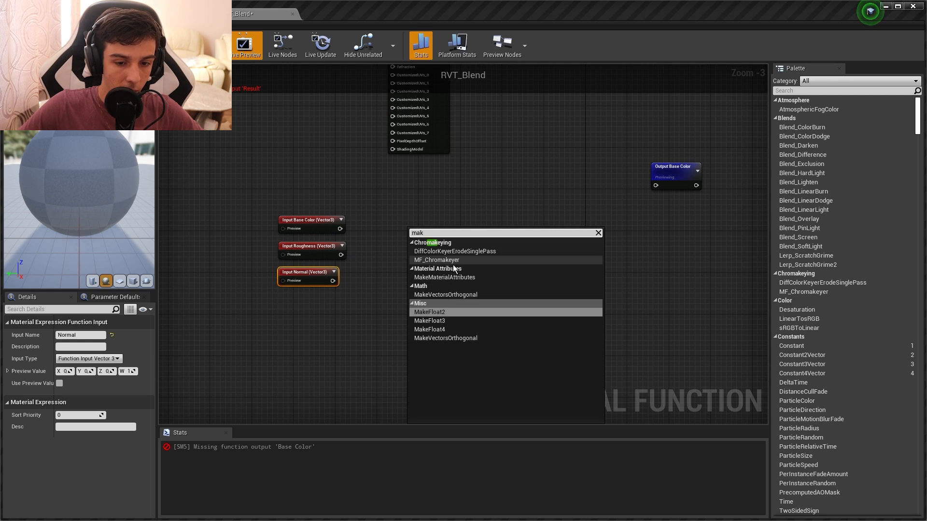
pyautogui.click(444, 277)
pyautogui.moveTo(403, 175); pyautogui.dragTo(402, 205)
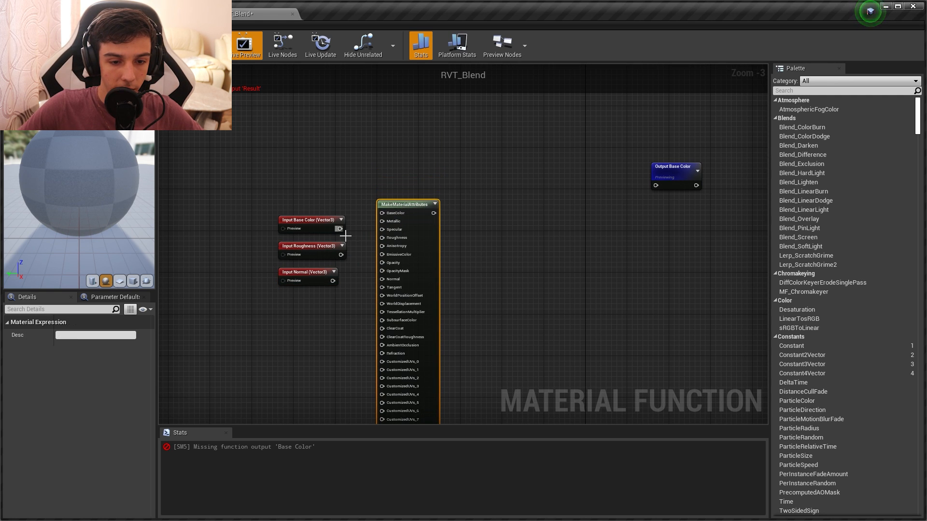
pyautogui.moveTo(340, 229); pyautogui.dragTo(382, 213)
pyautogui.moveTo(341, 255); pyautogui.dragTo(382, 237)
pyautogui.moveTo(332, 281); pyautogui.dragTo(390, 289)
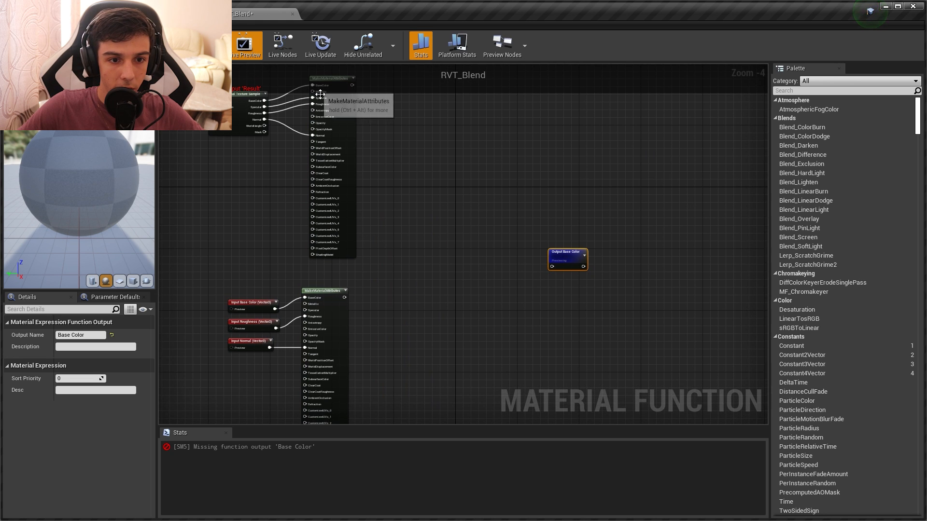
pyautogui.moveTo(327, 79); pyautogui.dragTo(328, 103, button='right')
pyautogui.moveTo(419, 251); pyautogui.dragTo(419, 222, button='right')
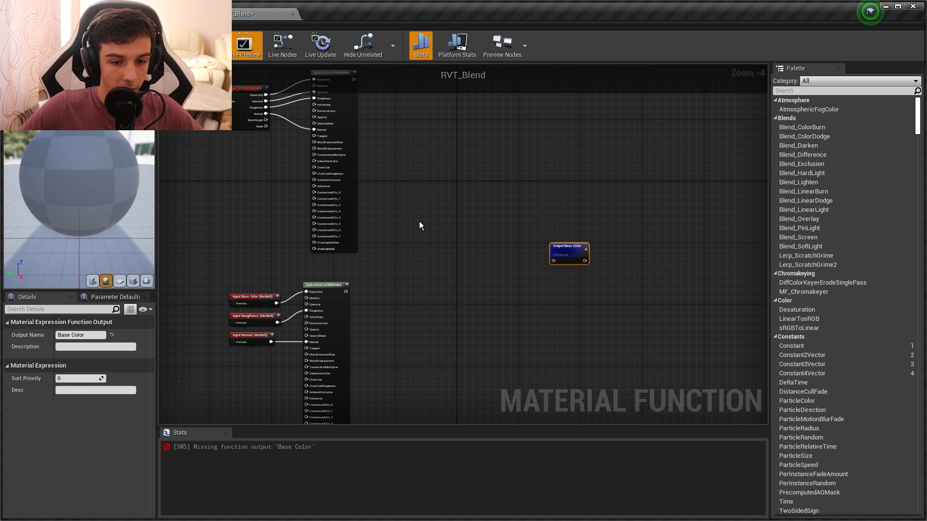
# Add a BlendMaterialAttributes node, connecting the texture sample's MakeMaterialAttributes to A and the function inputs' MakeMaterialAttributes to B.
pyautogui.rightClick(419, 221)
pyautogui.write('blendmater')
pyautogui.click(443, 243)
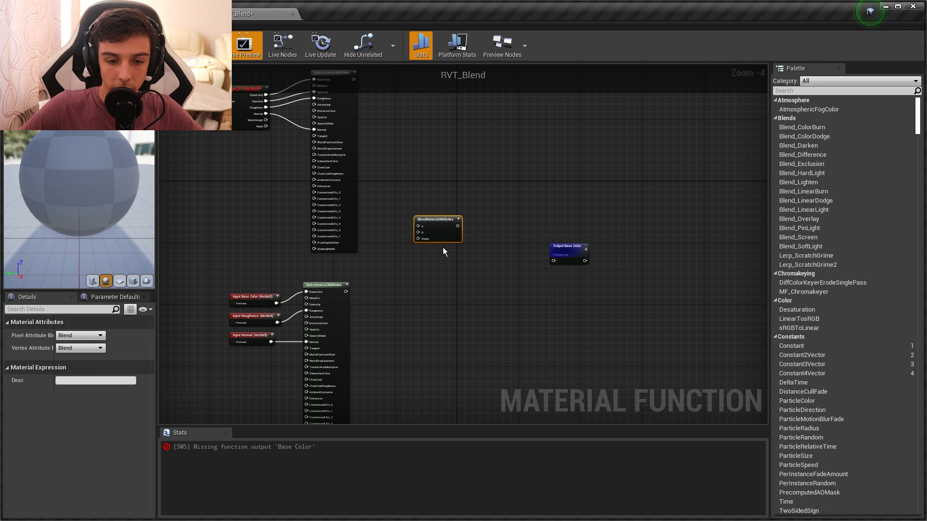
pyautogui.click(397, 164)
pyautogui.moveTo(350, 113); pyautogui.dragTo(373, 134)
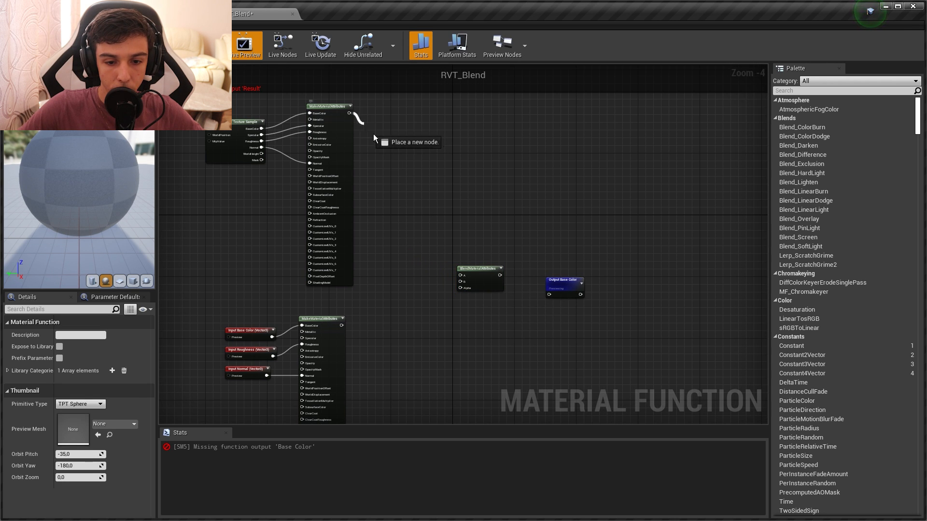
# Add a BreakMaterialAttributes node between the blend node and the Base Color output, and connect the blend result to its Attr input.
pyautogui.rightClick(468, 204)
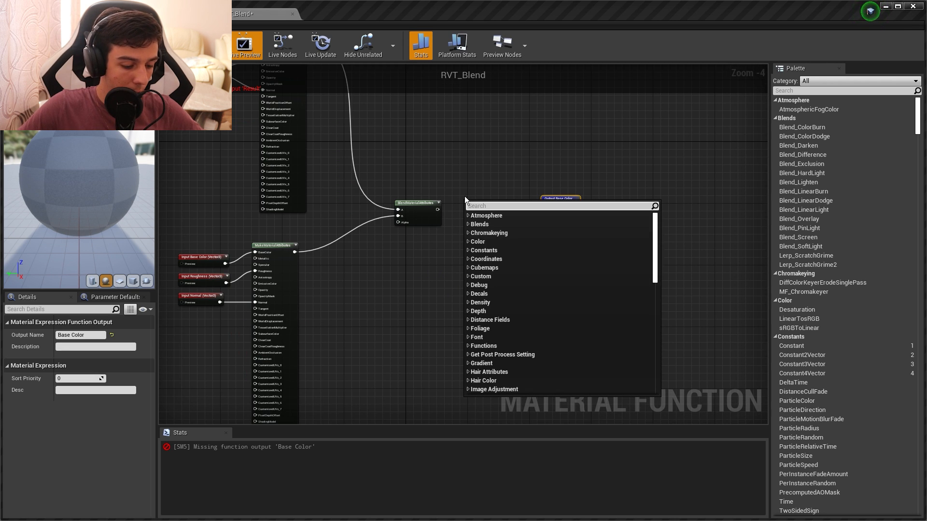
pyautogui.write('bre')
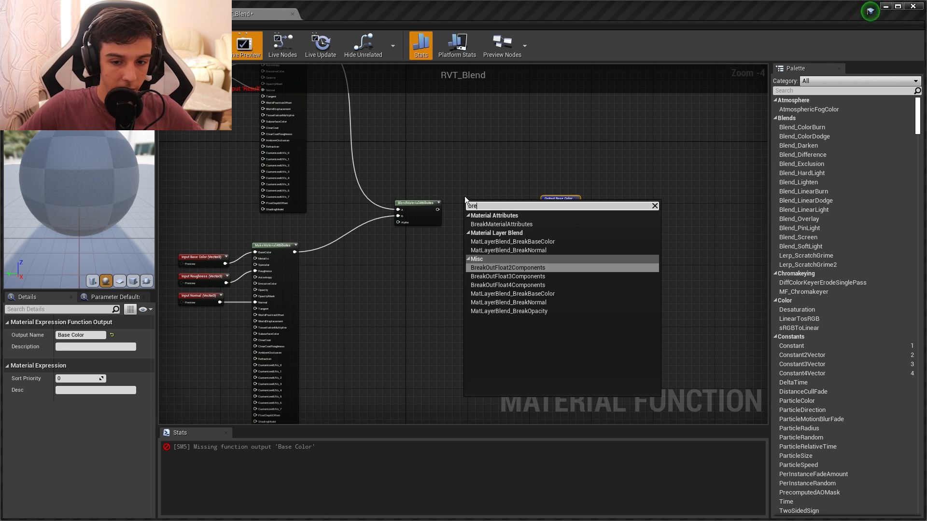
pyautogui.click(502, 224)
pyautogui.moveTo(299, 230); pyautogui.dragTo(365, 214, button='right')
pyautogui.moveTo(254, 270); pyautogui.dragTo(216, 329)
pyautogui.moveTo(216, 328); pyautogui.dragTo(252, 328, button='right')
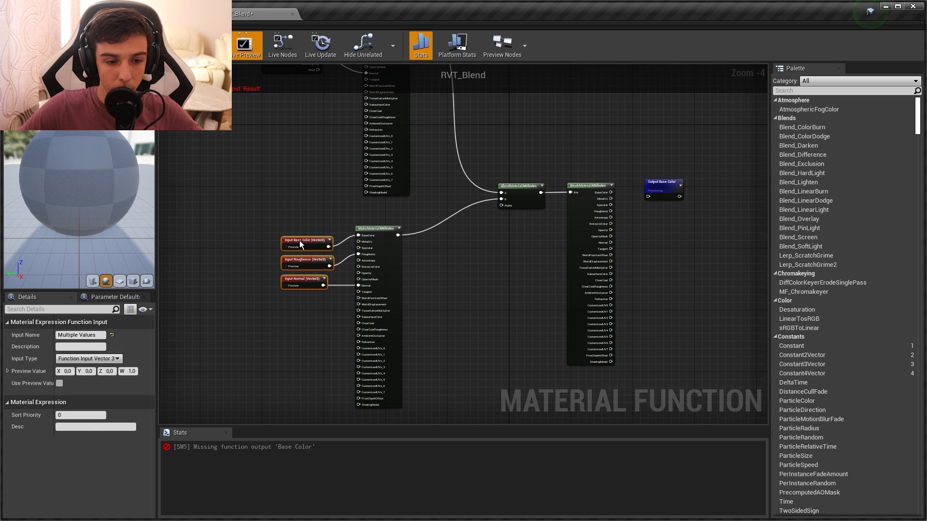
pyautogui.moveTo(501, 272); pyautogui.dragTo(253, 278, button='right')
pyautogui.click(392, 230)
pyautogui.scroll(2, 401, 208)
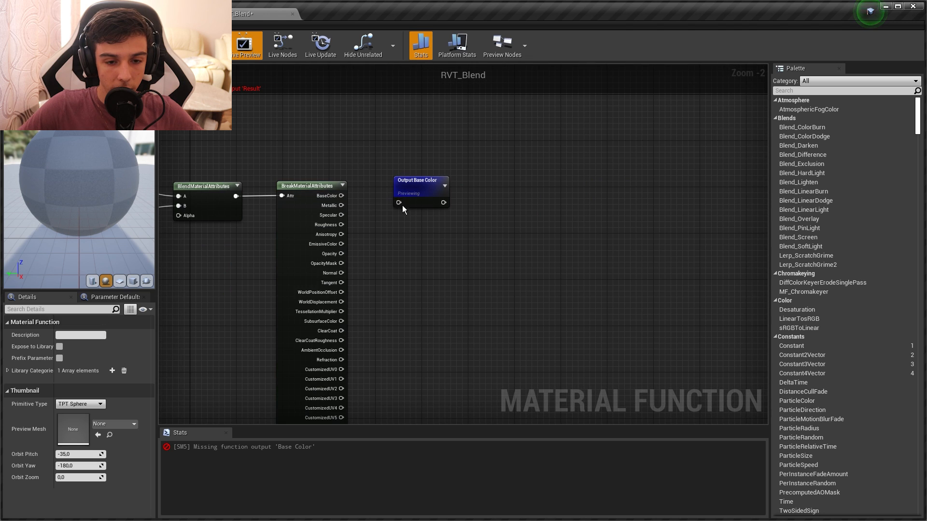
pyautogui.moveTo(399, 226); pyautogui.dragTo(415, 247, button='right')
pyautogui.moveTo(339, 282); pyautogui.dragTo(662, 243, button='right')
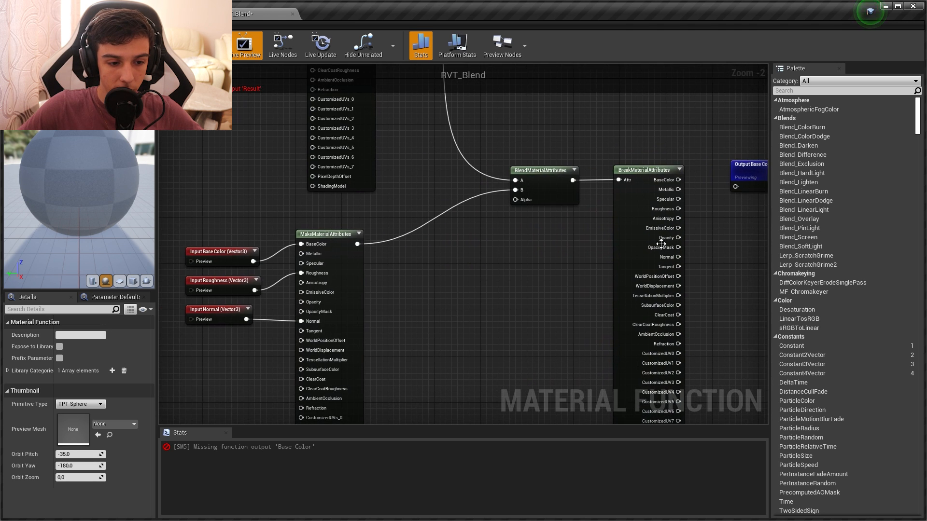
# Add two function outputs named Roughness and Normal below the Base Color output.
pyautogui.moveTo(486, 274); pyautogui.dragTo(226, 286, button='right')
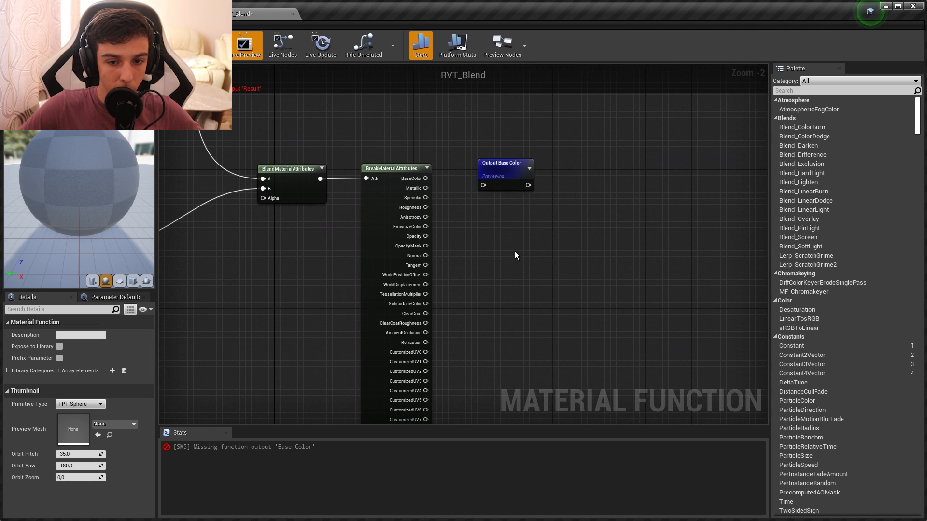
pyautogui.rightClick(514, 251)
pyautogui.write('outp')
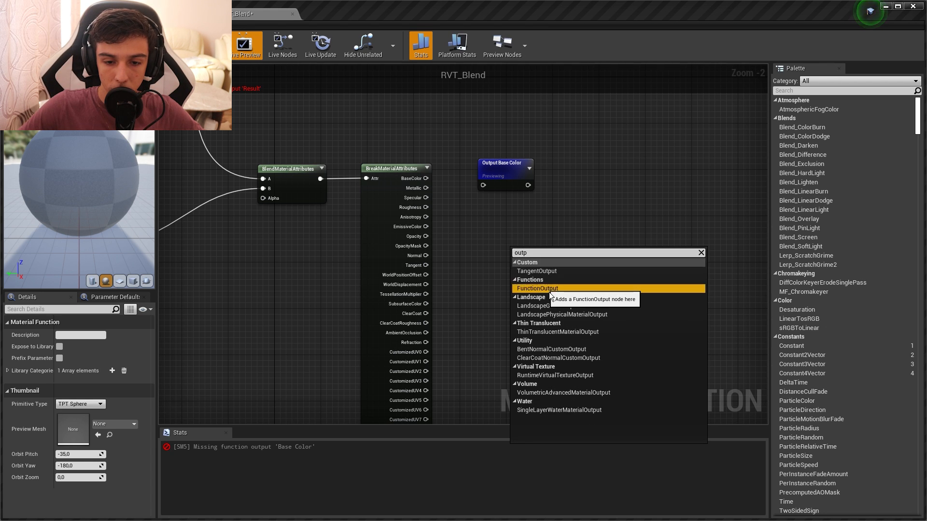
pyautogui.click(537, 288)
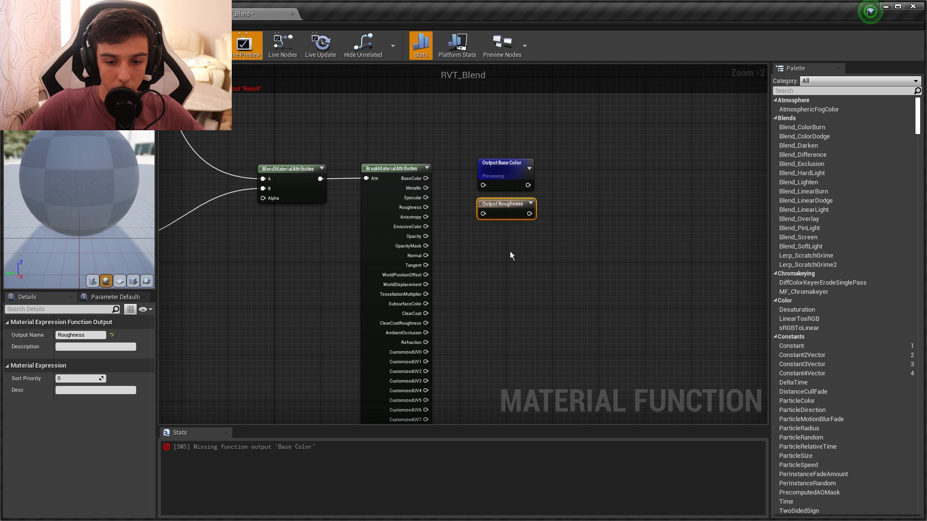
pyautogui.hotkey('ctrl', 'w')
pyautogui.moveTo(526, 251); pyautogui.dragTo(498, 234)
pyautogui.click(80, 335)
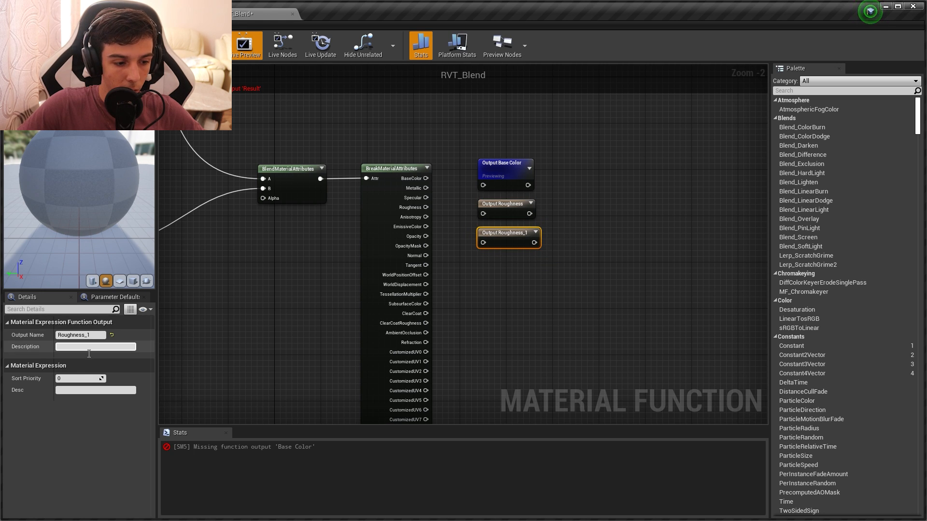
pyautogui.write('Normal')
pyautogui.press('Return')
# Connect BaseColor, Roughness and Normal of the BreakMaterialAttributes node to the matching function outputs.
pyautogui.moveTo(432, 183); pyautogui.dragTo(485, 188)
pyautogui.moveTo(425, 207); pyautogui.dragTo(484, 213)
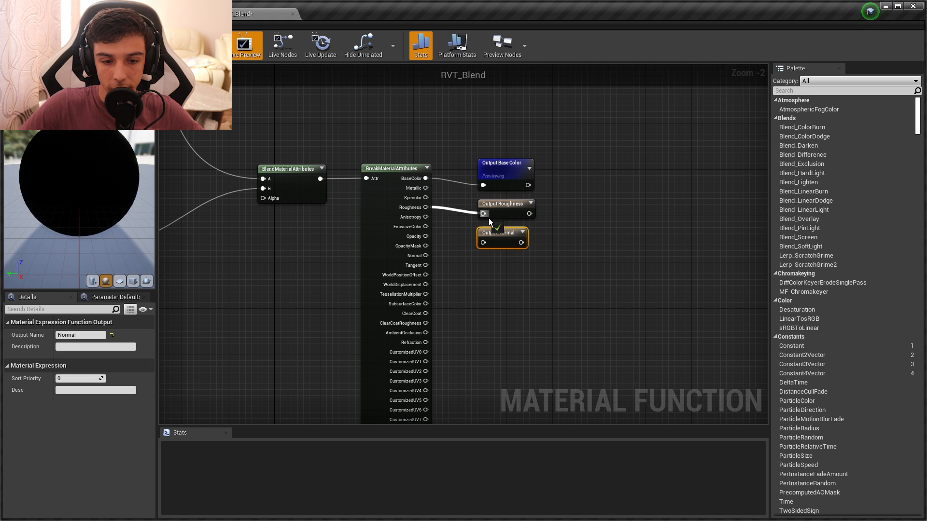
pyautogui.moveTo(426, 256); pyautogui.dragTo(483, 243)
# Add a Runtime Virtual Texture Sample node using RVT_Height in the empty area below the function inputs.
pyautogui.click(320, 256)
pyautogui.press('Home')
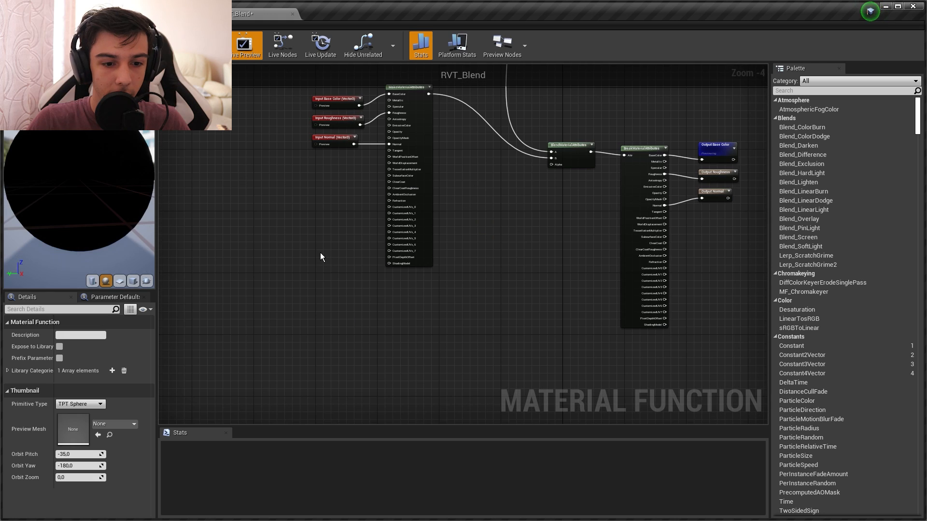
pyautogui.moveTo(320, 253); pyautogui.dragTo(379, 252, button='right')
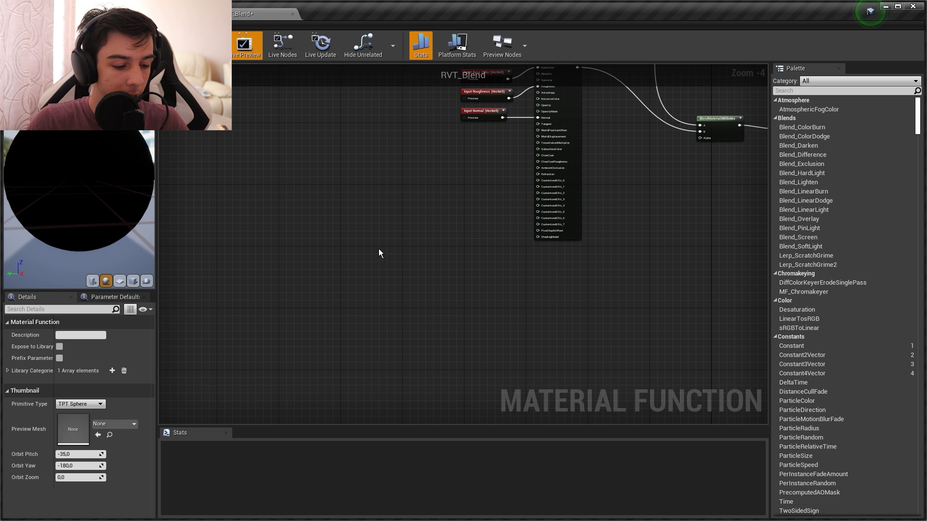
pyautogui.rightClick(328, 256)
pyautogui.write('r')
pyautogui.click(375, 287)
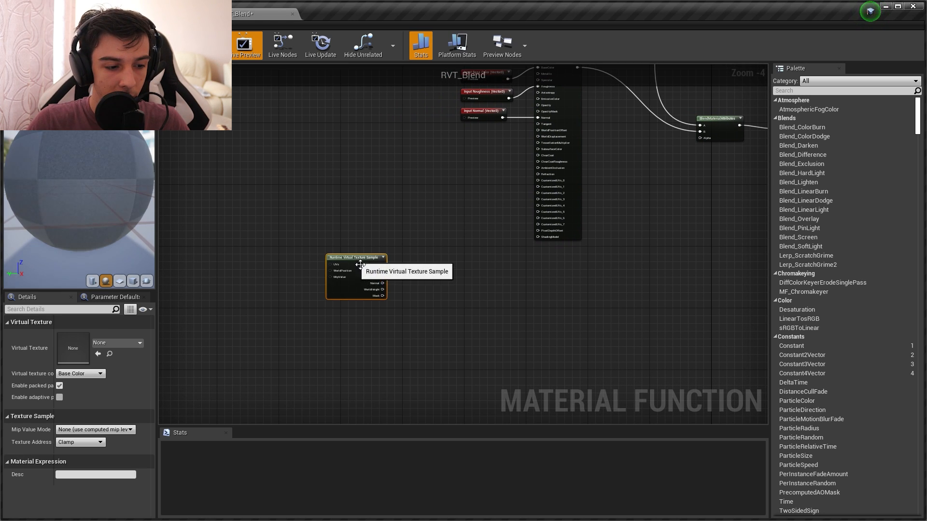
pyautogui.moveTo(360, 265); pyautogui.dragTo(315, 261)
pyautogui.click(131, 343)
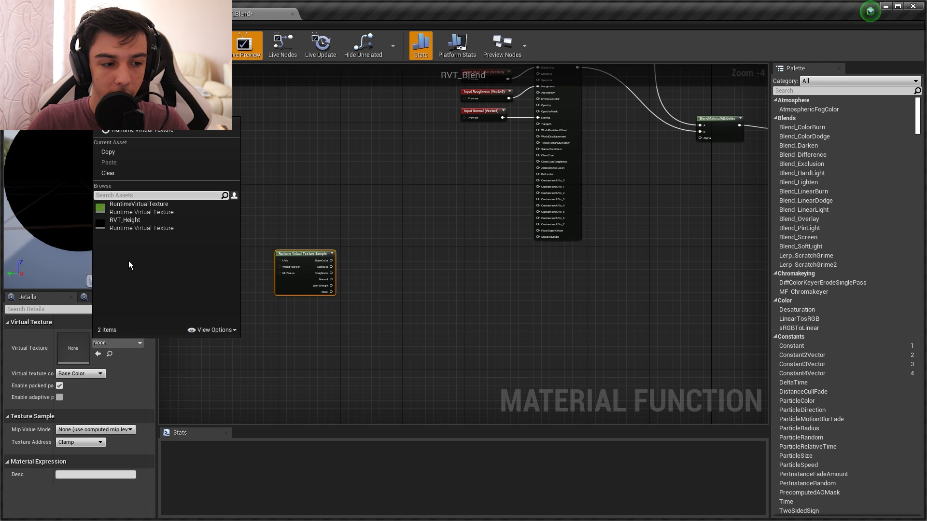
pyautogui.click(124, 225)
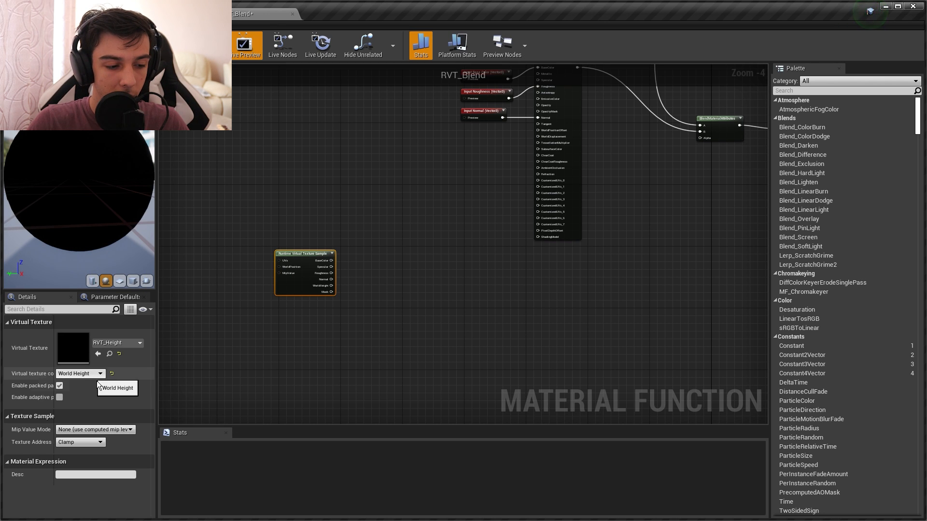
# Add a WorldPosition node above the height texture sample and feed it into a component mask keeping only the B channel.
pyautogui.rightClick(331, 207)
pyautogui.write('world')
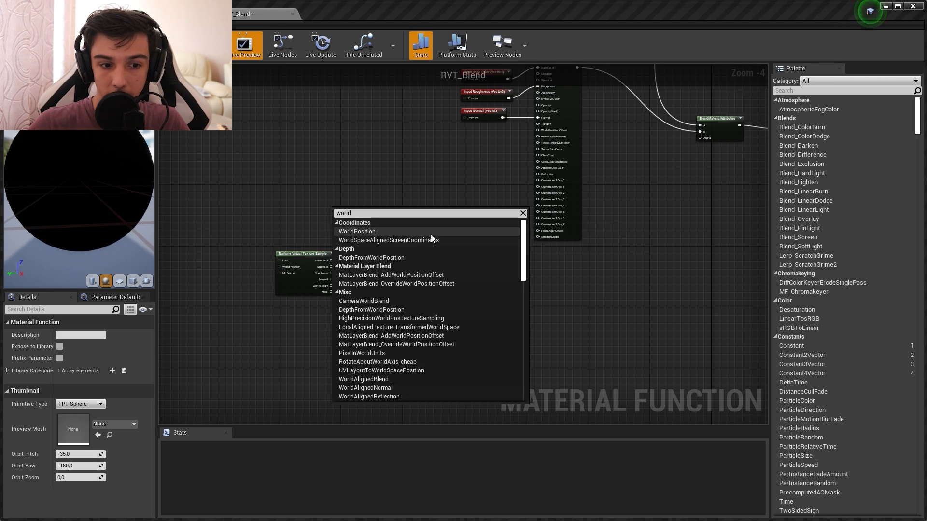
pyautogui.click(431, 234)
pyautogui.moveTo(342, 222); pyautogui.dragTo(378, 211)
pyautogui.write('mask')
pyautogui.press('Return')
pyautogui.click(59, 334)
pyautogui.click(59, 346)
pyautogui.click(58, 358)
pyautogui.moveTo(408, 176); pyautogui.dragTo(264, 218)
# Add a Subtract node with the masked world position in A and the height sample's WorldHeight in B.
pyautogui.click(398, 245)
pyautogui.rightClick(398, 247)
pyautogui.write('sub')
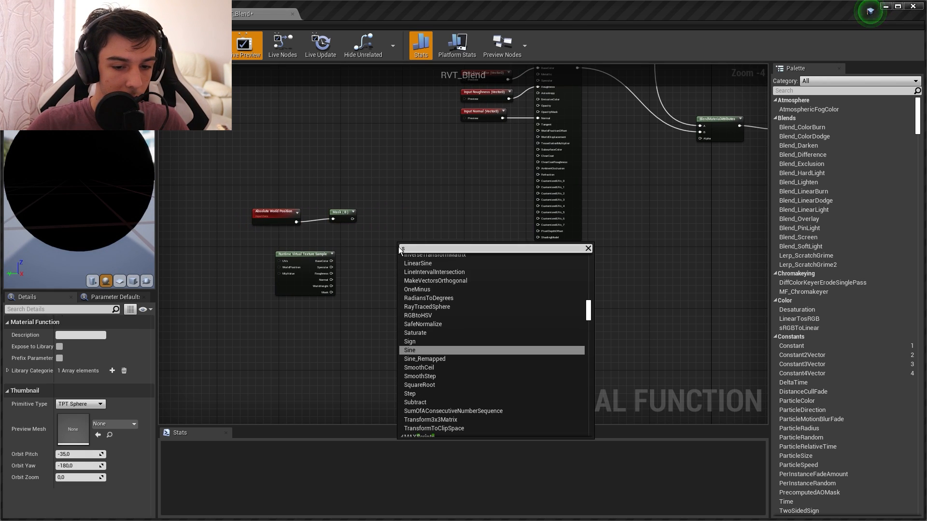
pyautogui.press('Return')
pyautogui.moveTo(352, 218); pyautogui.dragTo(404, 252)
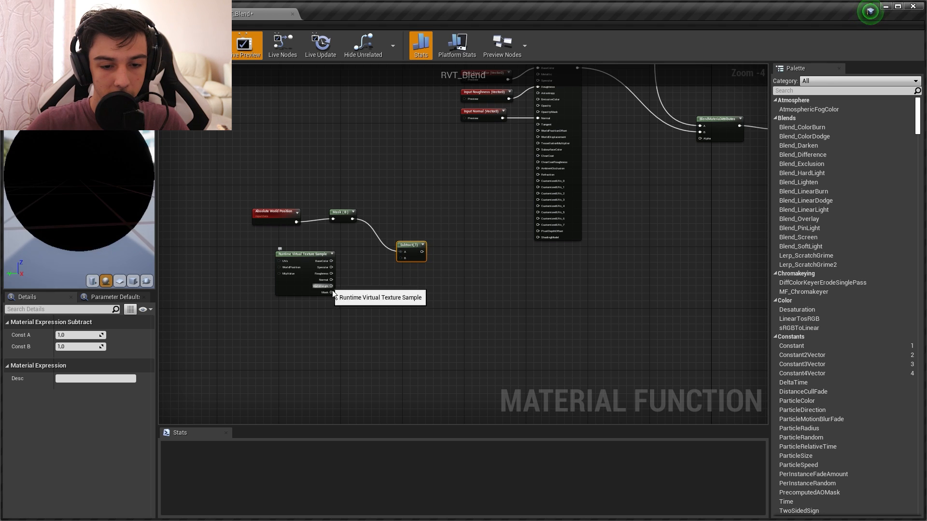
pyautogui.moveTo(331, 286); pyautogui.dragTo(405, 257)
# Add an Add node with the masked world position in A and the Subtract result in B.
pyautogui.scroll(2, 354, 265)
pyautogui.rightClick(447, 204)
pyautogui.click(453, 184)
pyautogui.rightClick(453, 185)
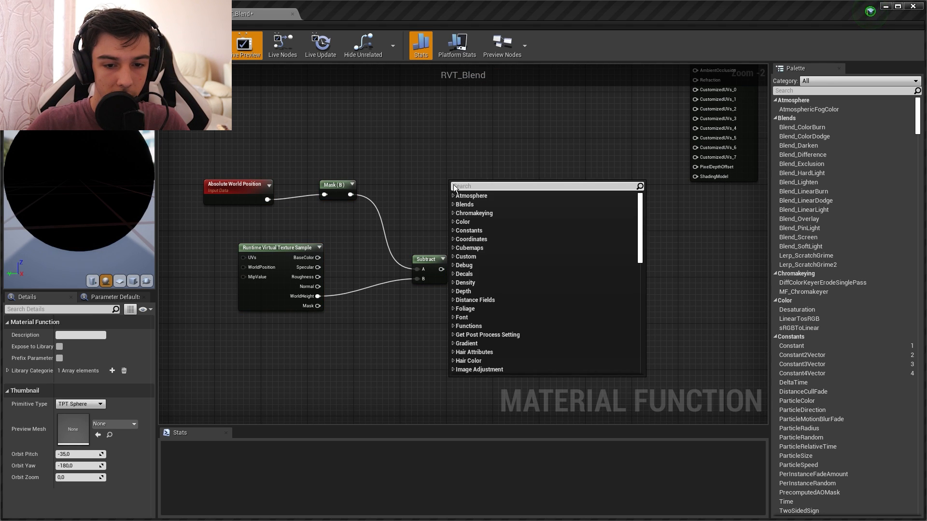
pyautogui.write('add')
pyautogui.press('Return')
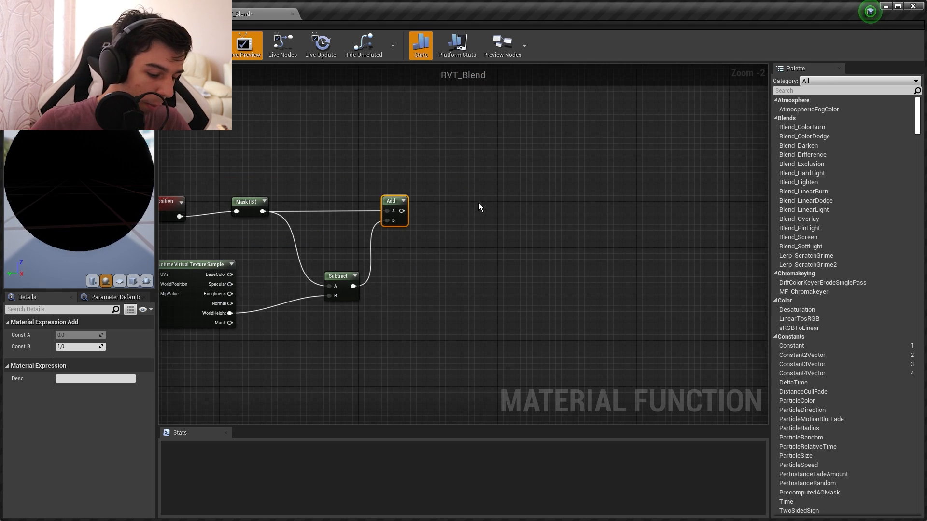
# Add a Multiply node fed by a scalar parameter named Height Blend in A and the Add result in B.
pyautogui.rightClick(478, 203)
pyautogui.write('multiply')
pyautogui.press('Return')
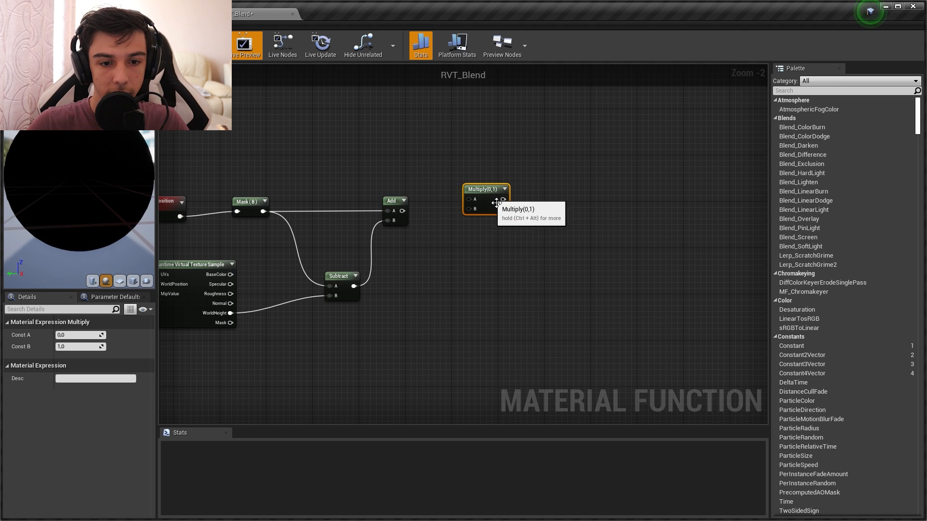
pyautogui.click(406, 141)
pyautogui.rightClick(418, 151)
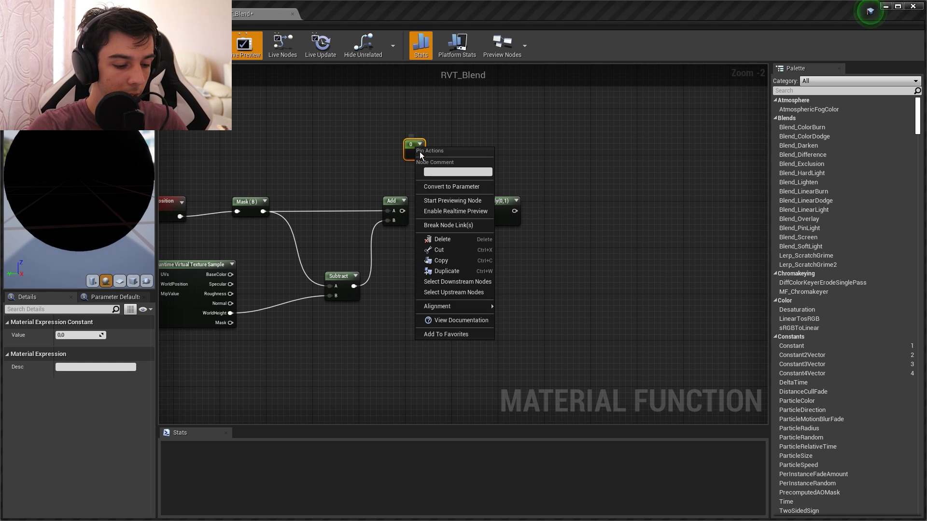
pyautogui.click(441, 192)
# Add a second Subtract node with the first Subtract result in A and the Multiply result in B.
pyautogui.rightClick(459, 200)
pyautogui.write('s')
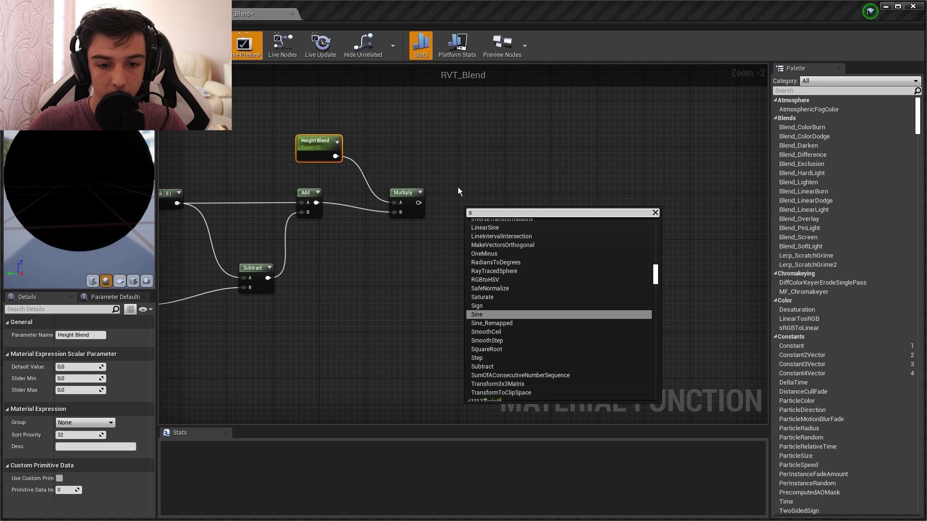
pyautogui.write('ubtract')
pyautogui.press('Return')
pyautogui.moveTo(421, 207); pyautogui.dragTo(474, 208)
pyautogui.moveTo(418, 203); pyautogui.dragTo(424, 211)
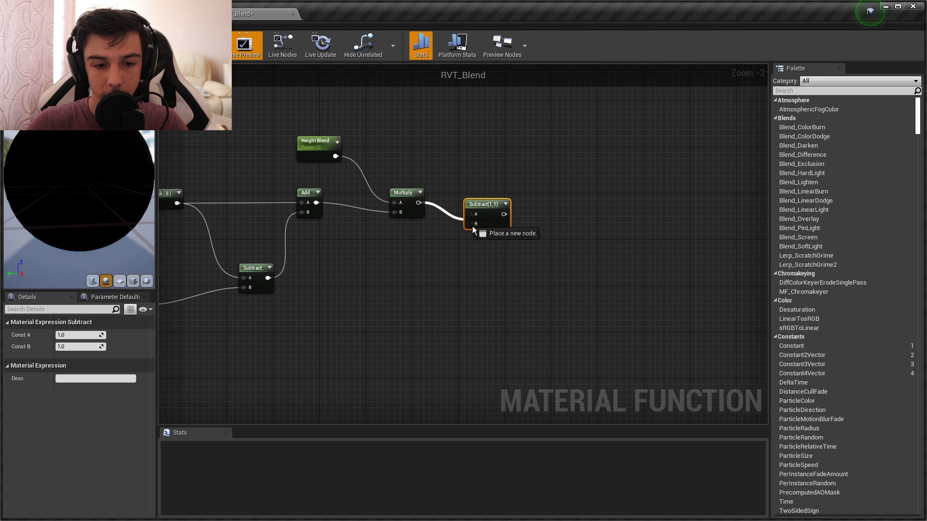
pyautogui.moveTo(474, 228); pyautogui.dragTo(474, 227)
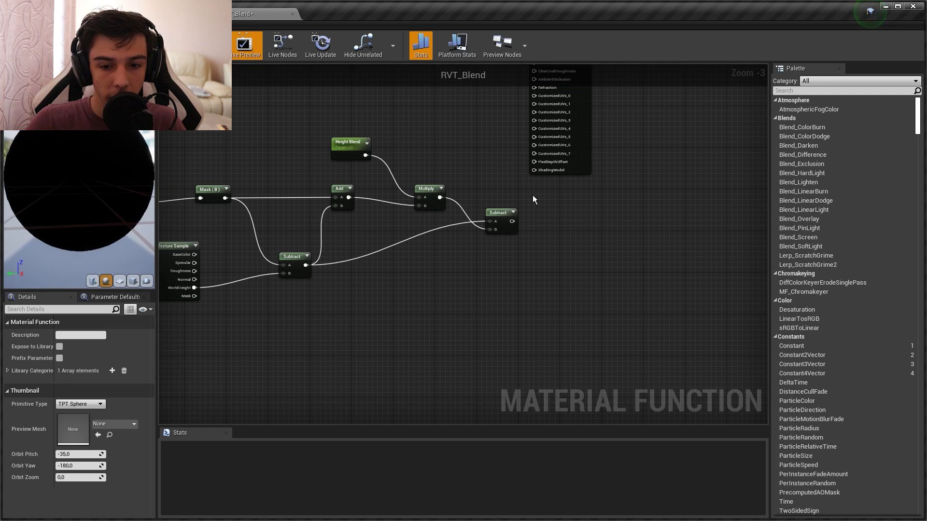
# Connect the final Subtract result to the Alpha input of the BlendMaterialAttributes node.
pyautogui.moveTo(533, 197); pyautogui.dragTo(497, 224, button='right')
pyautogui.scroll(-1, 565, 212)
pyautogui.moveTo(468, 244); pyautogui.dragTo(649, 113)
pyautogui.moveTo(624, 170); pyautogui.dragTo(644, 194, button='right')
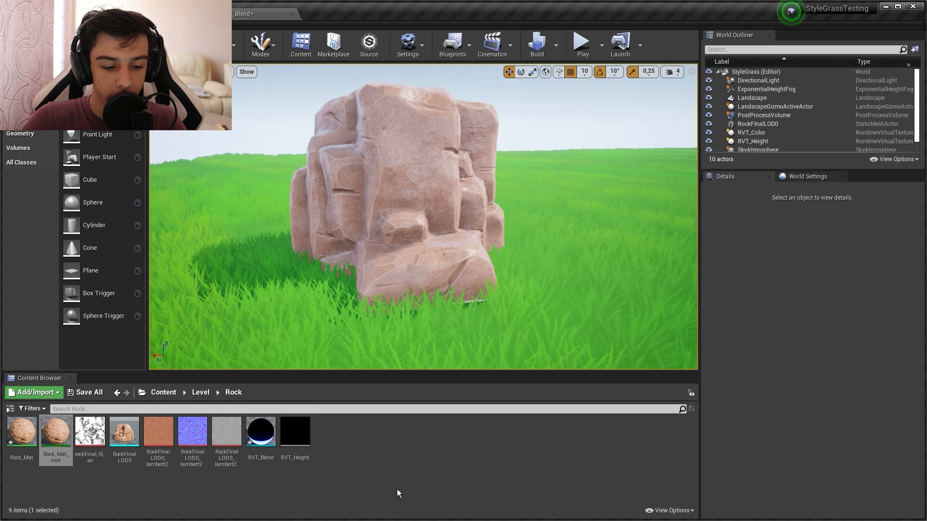
# Place the RVT_Blend function in the Rock_Mat graph and connect the rock's colour, roughness and normal textures to its matching inputs.
pyautogui.moveTo(261, 434); pyautogui.dragTo(240, 245)
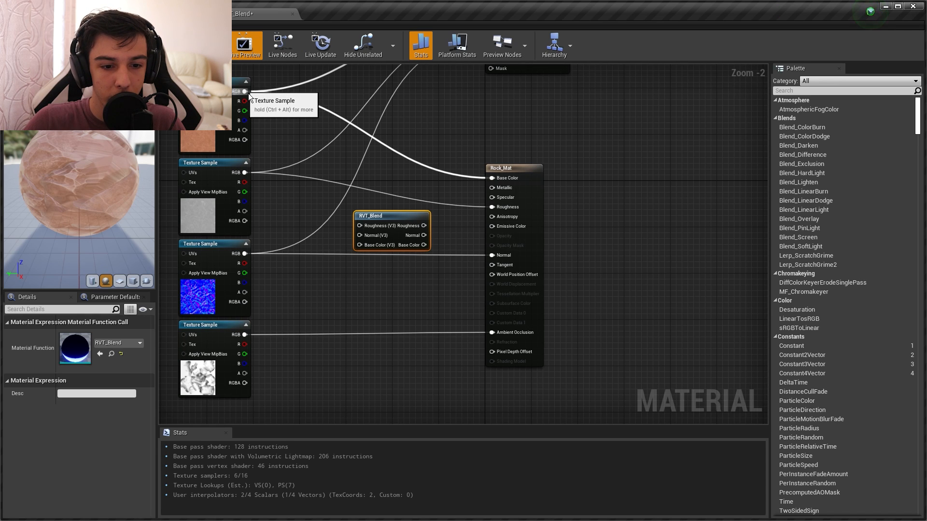
pyautogui.moveTo(248, 93); pyautogui.dragTo(359, 245)
pyautogui.moveTo(245, 173); pyautogui.dragTo(359, 226)
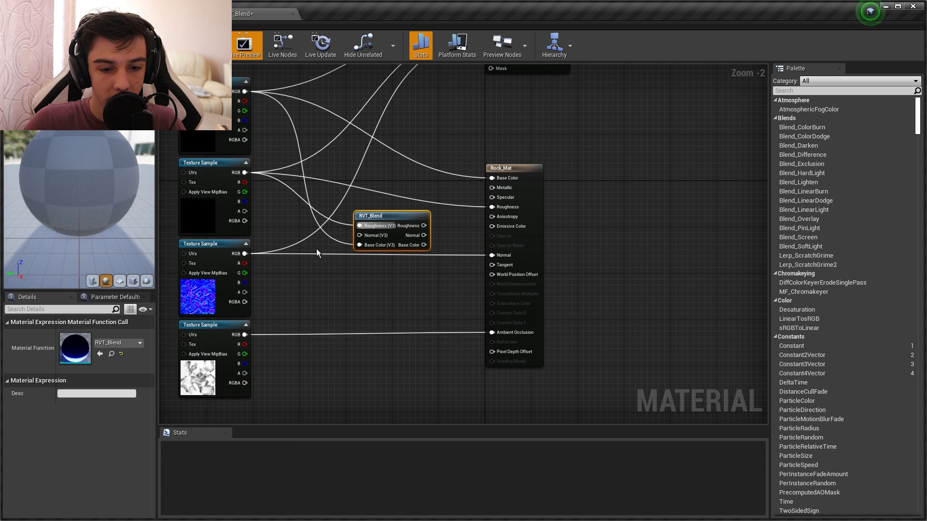
pyautogui.moveTo(245, 254); pyautogui.dragTo(359, 236)
# Connect RVT_Blend's Roughness, Normal and Base Color outputs to the matching Rock_Mat inputs.
pyautogui.moveTo(423, 226); pyautogui.dragTo(492, 208)
pyautogui.moveTo(424, 235); pyautogui.dragTo(491, 262)
pyautogui.moveTo(424, 245); pyautogui.dragTo(491, 178)
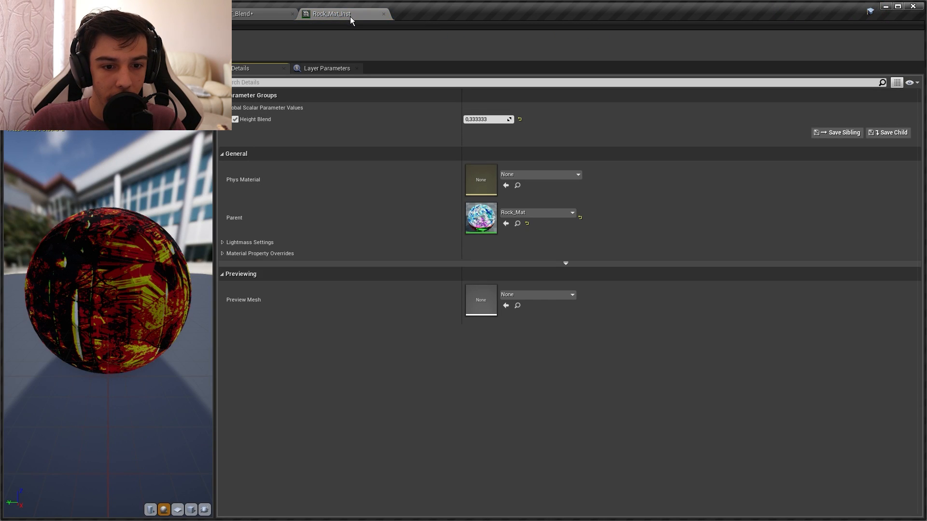
# Float the Rock_Mat_Inst editor beside the rock in the level view and set Height Blend to about 0.314.
pyautogui.moveTo(350, 16); pyautogui.dragTo(390, 134)
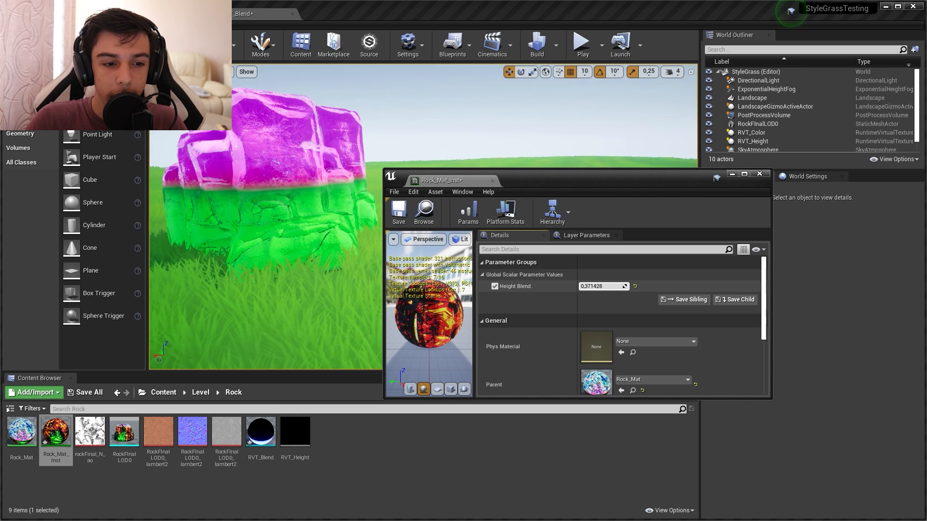
pyautogui.moveTo(603, 286); pyautogui.dragTo(600, 286)
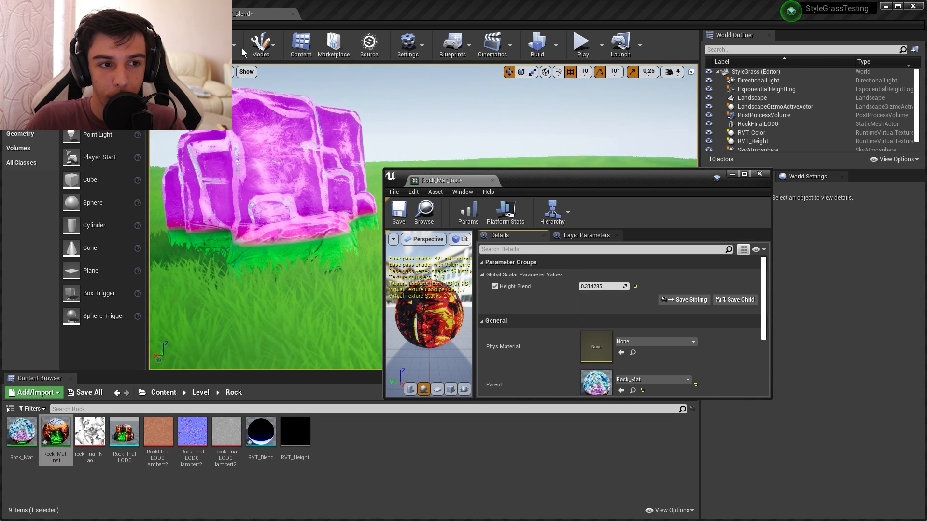
# In RVT_Blend, insert a Saturate node between the final Subtract and the Alpha input of BlendMaterialAttributes.
pyautogui.click(241, 14)
pyautogui.moveTo(598, 181); pyautogui.dragTo(208, 314)
pyautogui.moveTo(514, 273); pyautogui.dragTo(472, 265, button='right')
pyautogui.write('saturate')
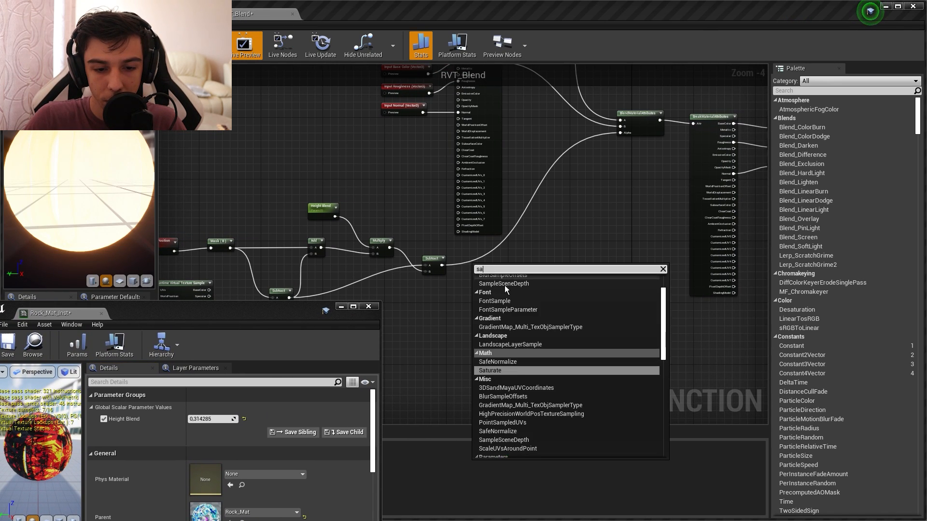
pyautogui.press('Return')
pyautogui.moveTo(492, 273); pyautogui.dragTo(622, 138)
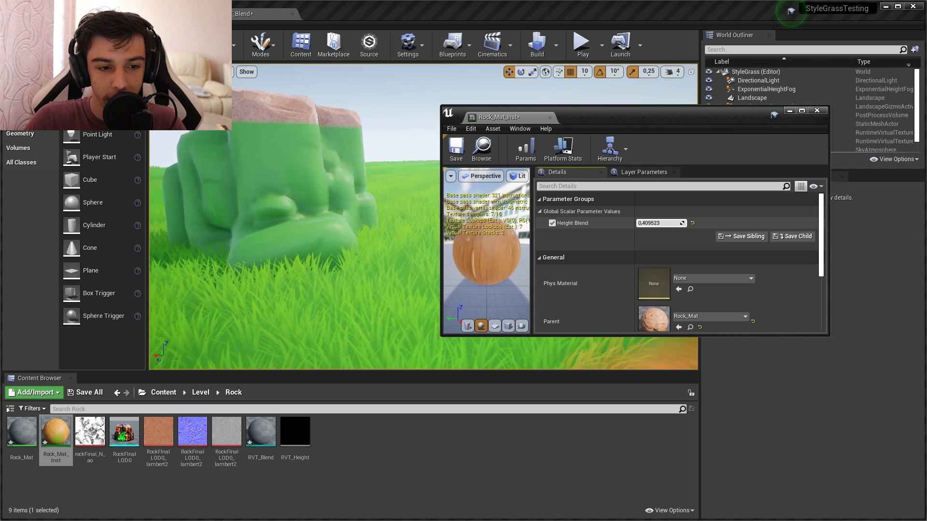
# Set Height Blend to about 0.381 in Rock_Mat_Inst, hide its editor and inspect the blend on the rock in the level.
pyautogui.moveTo(661, 223); pyautogui.dragTo(659, 223)
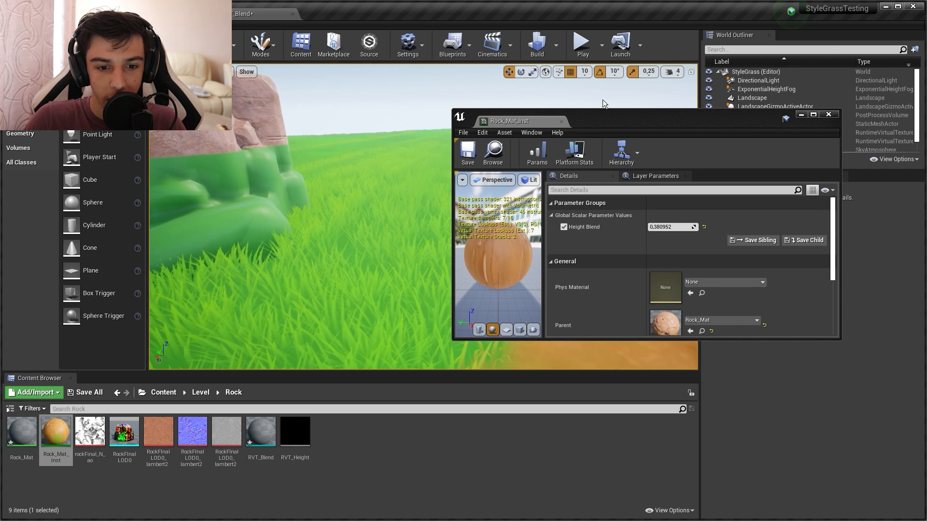
pyautogui.click(801, 115)
pyautogui.moveTo(647, 155); pyautogui.dragTo(569, 183, button='right')
pyautogui.press('w')
pyautogui.press('s')
pyautogui.click(157, 14)
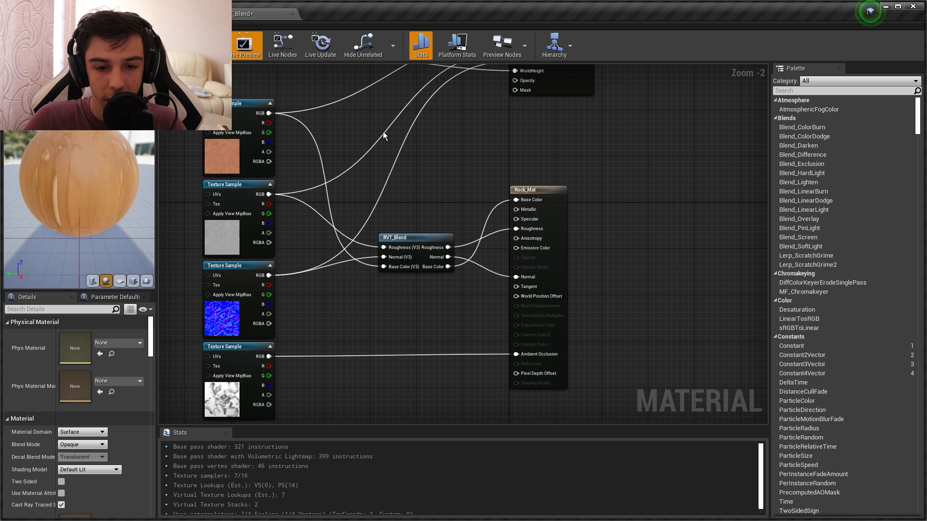
pyautogui.moveTo(383, 133); pyautogui.dragTo(379, 126, button='right')
pyautogui.rightClick(457, 180)
pyautogui.click(444, 180)
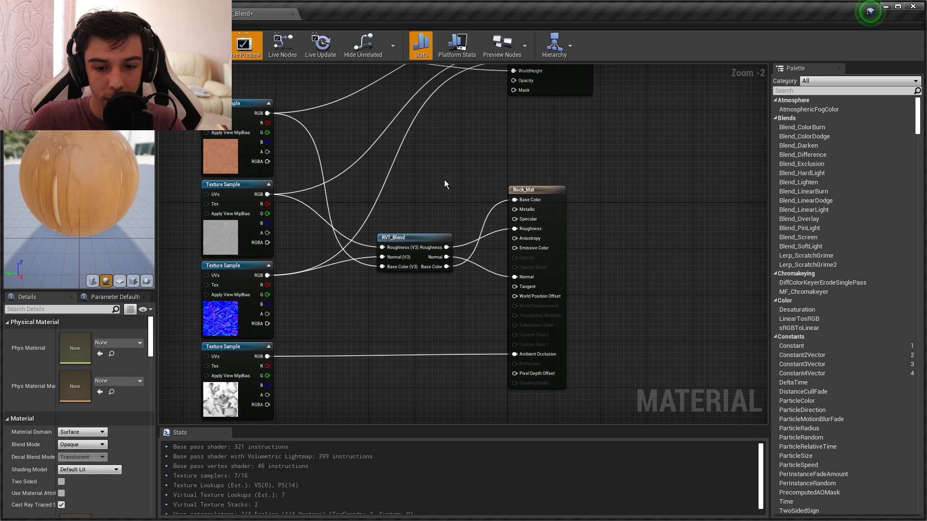
pyautogui.press('1')
pyautogui.click(445, 202)
pyautogui.moveTo(424, 217); pyautogui.dragTo(414, 218, button='right')
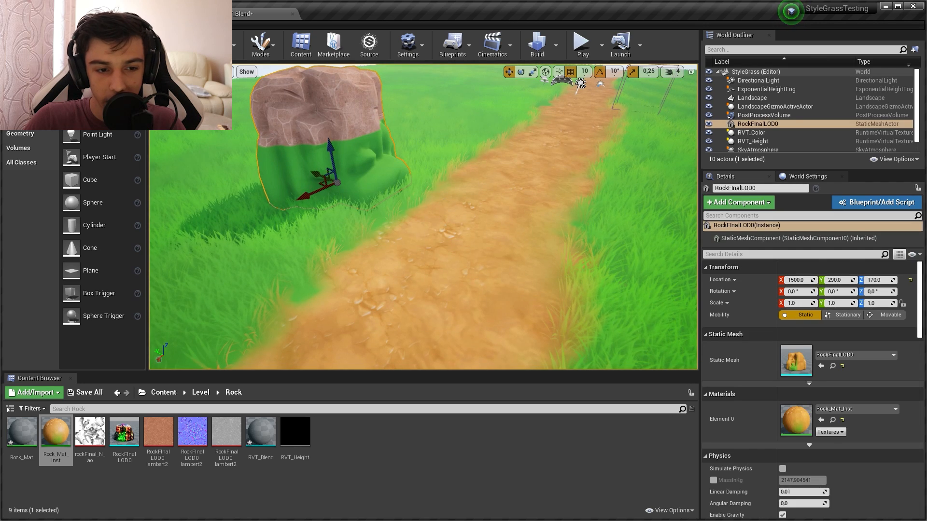
# Move the rock along the Y axis to Location Y 340 in the level.
pyautogui.rightClick(405, 195)
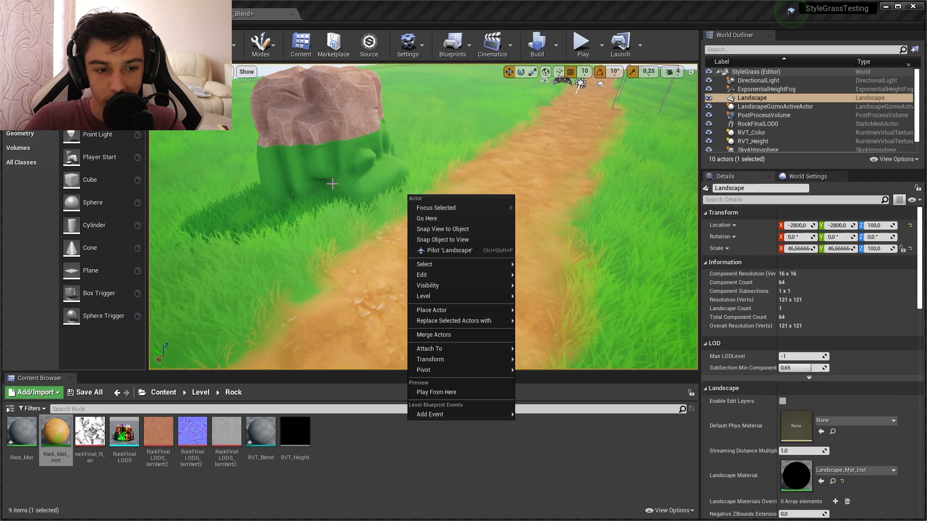
pyautogui.press('Escape')
pyautogui.moveTo(315, 176); pyautogui.dragTo(380, 199)
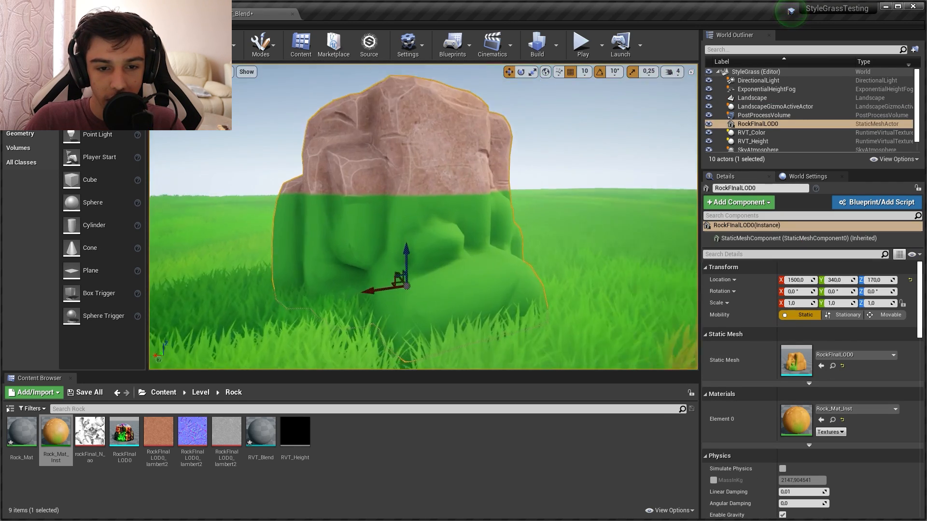
pyautogui.moveTo(415, 217); pyautogui.dragTo(424, 228, button='right')
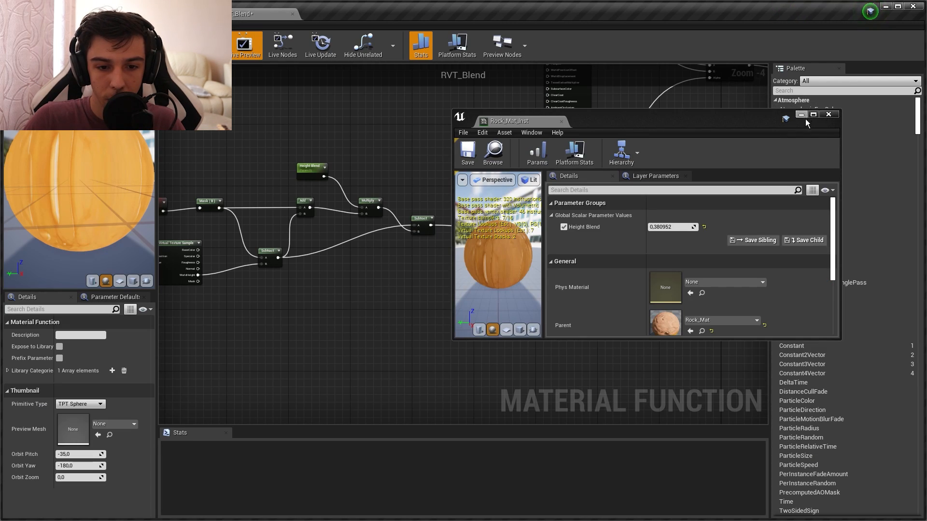
# Add a Divide node in RVT_Blend and connect the final Subtract's output to its A input.
pyautogui.click(800, 115)
pyautogui.scroll(2, 484, 267)
pyautogui.rightClick(462, 187)
pyautogui.moveTo(406, 208); pyautogui.dragTo(482, 216)
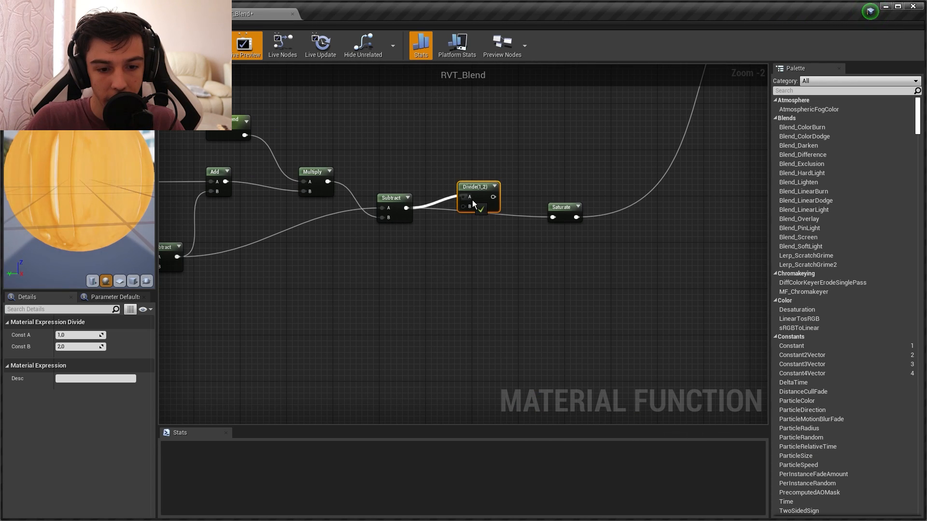
# Add a scalar parameter named Falloff, connect it to Divide's B input and feed Divide's output into Saturate.
pyautogui.click(372, 284)
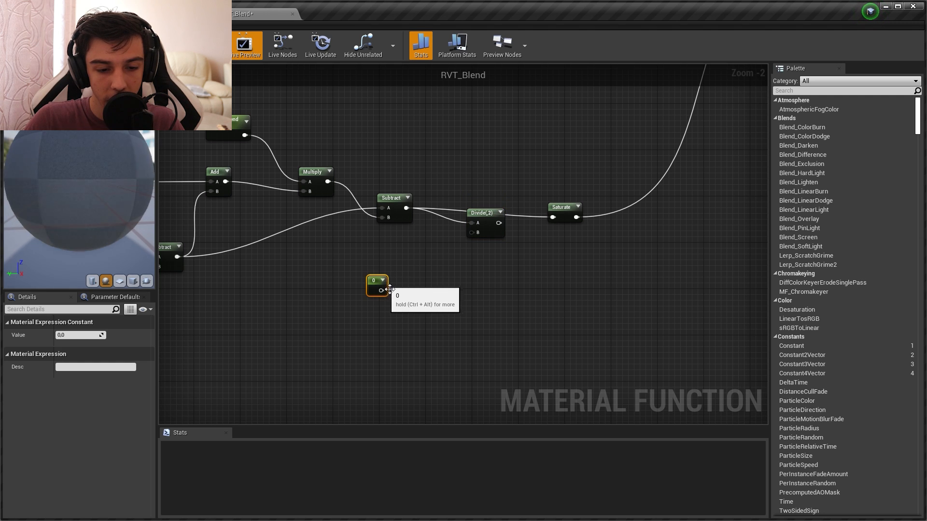
pyautogui.rightClick(380, 286)
pyautogui.click(420, 327)
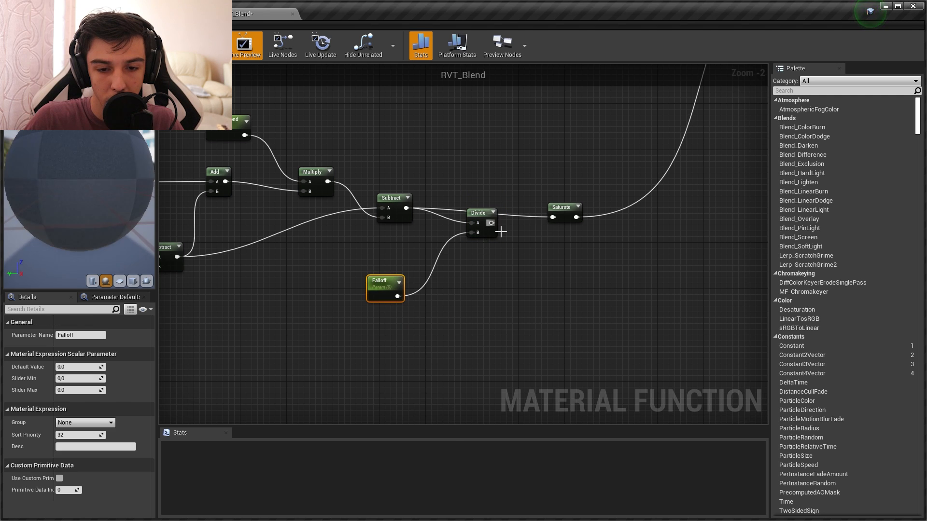
pyautogui.moveTo(490, 223)
pyautogui.mouseDown()
pyautogui.moveTo(564, 222)
pyautogui.moveTo(481, 216)
pyautogui.mouseUp()
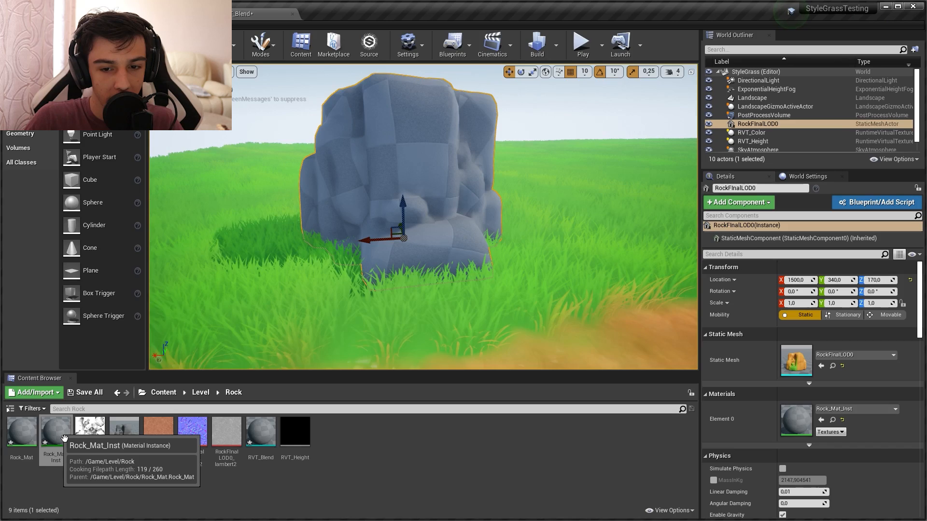
# Open Rock_Mat_Inst, set Falloff to about 27 and Height Blend to about 0.257, and check the rock's base.
pyautogui.doubleClick(56, 431)
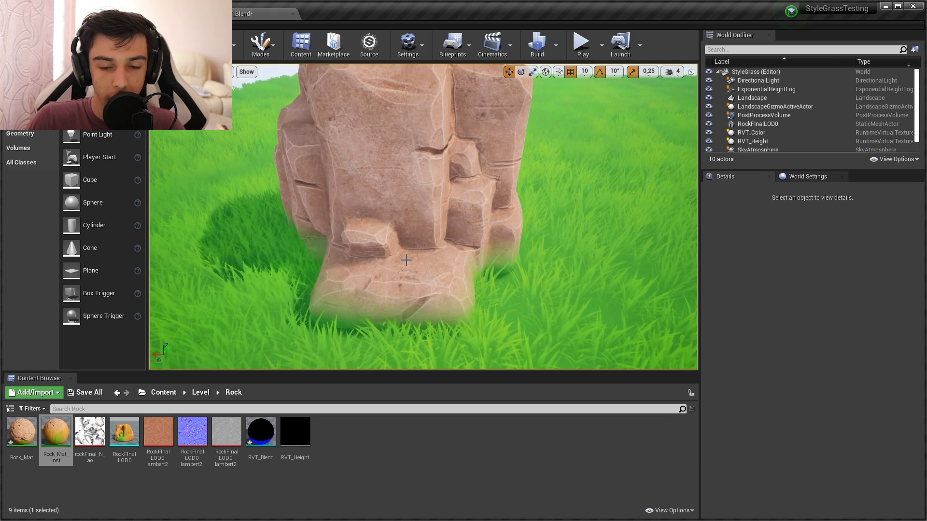
pyautogui.moveTo(468, 283); pyautogui.dragTo(433, 292, button='right')
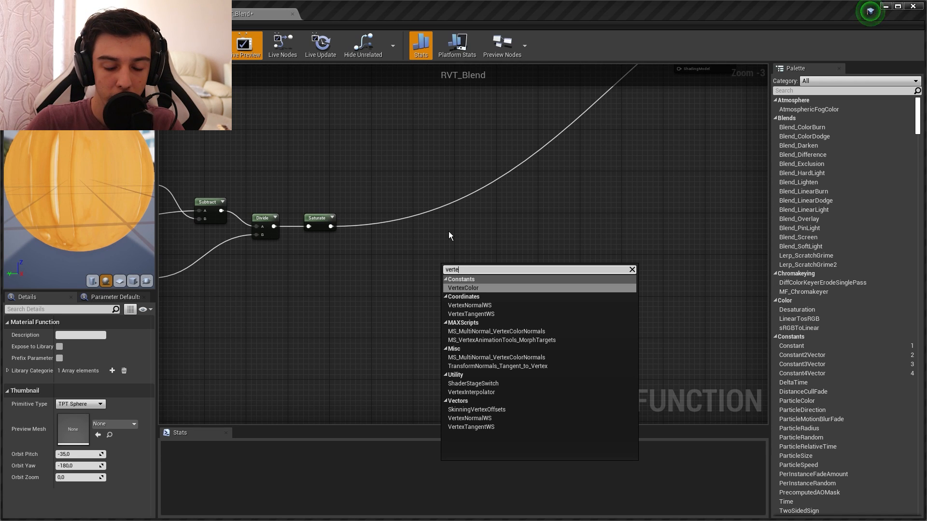
# Add a VertexNormalWS node in RVT_Blend and view the rock in the level with the World Normal buffer visualization.
pyautogui.click(479, 309)
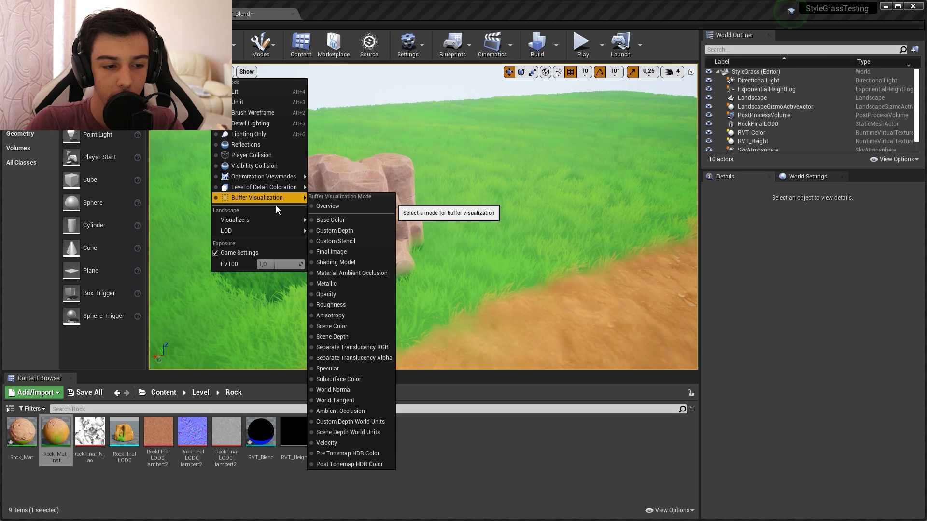
pyautogui.click(333, 390)
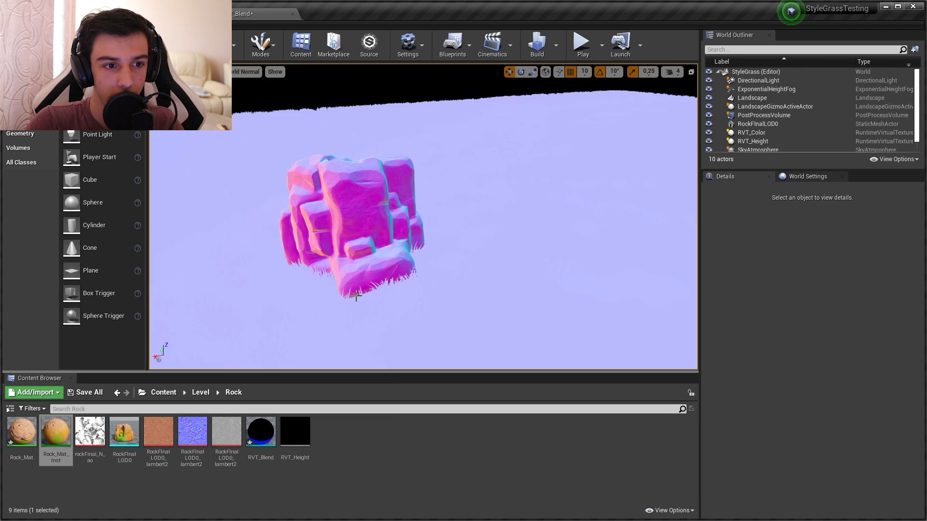
pyautogui.press('a')
pyautogui.moveTo(377, 217); pyautogui.dragTo(603, 208, button='right')
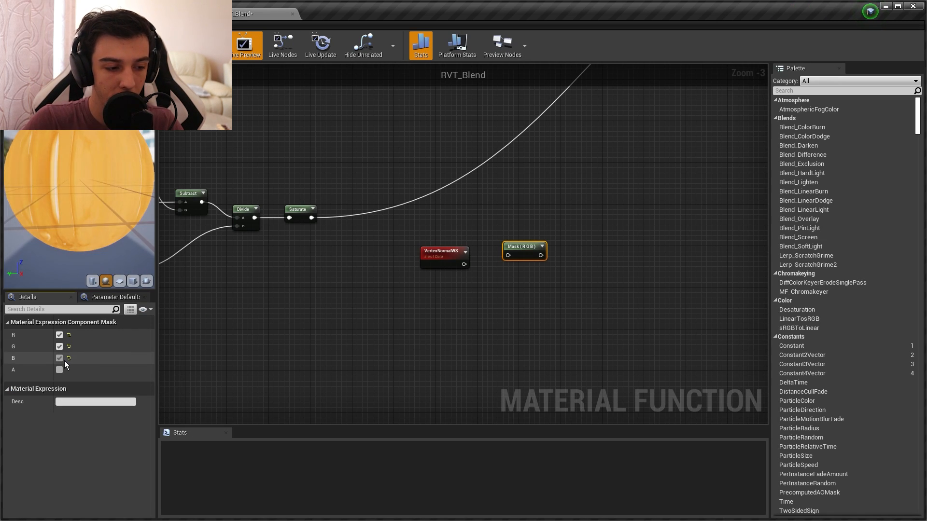
# Limit the Component Mask to the B channel, connect VertexNormalWS to it and compare with the rock's world normals.
pyautogui.click(64, 359)
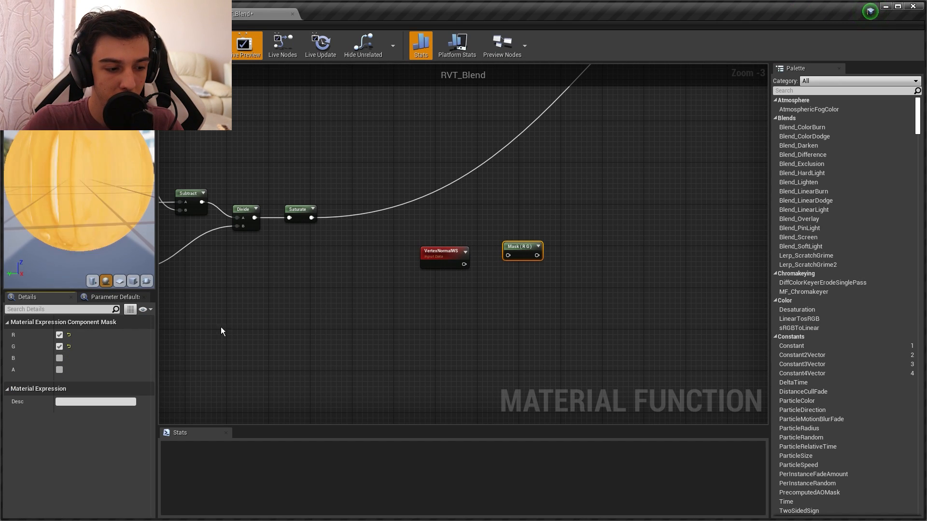
pyautogui.click(60, 358)
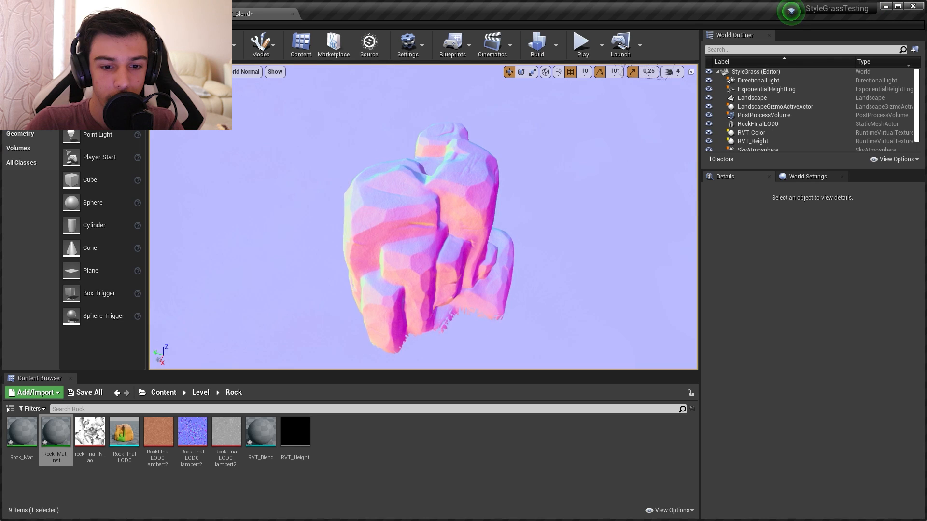
pyautogui.moveTo(414, 267); pyautogui.dragTo(414, 267, button='right')
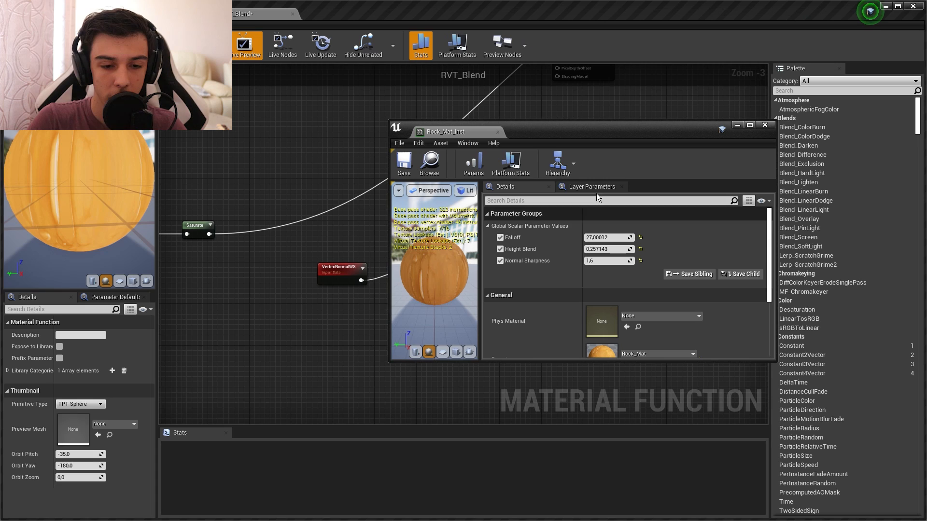
# Add a Multiply node in RVT_Blend and connect the Mask (B) output to its A input.
pyautogui.click(738, 126)
pyautogui.moveTo(574, 222); pyautogui.dragTo(552, 199, button='right')
pyautogui.rightClick(480, 236)
pyautogui.write('mul')
pyautogui.click(490, 291)
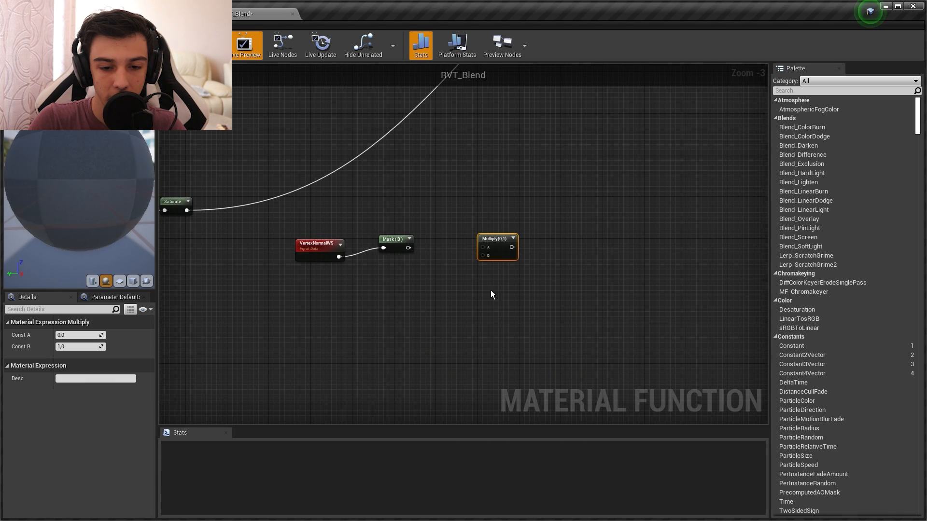
pyautogui.moveTo(408, 248); pyautogui.dragTo(483, 247)
# Add a constant, convert it to a parameter named Normal Sharpness and connect it to Multiply's B input.
pyautogui.click(433, 307)
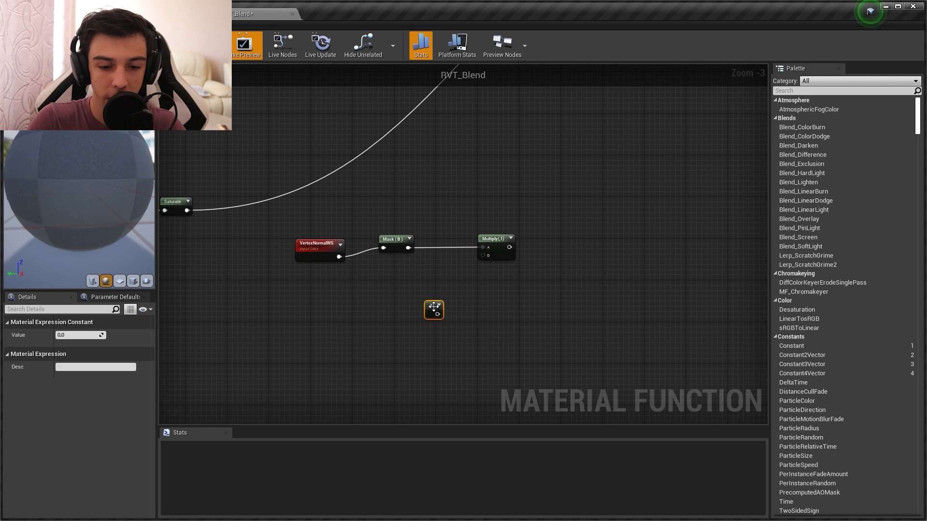
pyautogui.rightClick(439, 314)
pyautogui.click(465, 351)
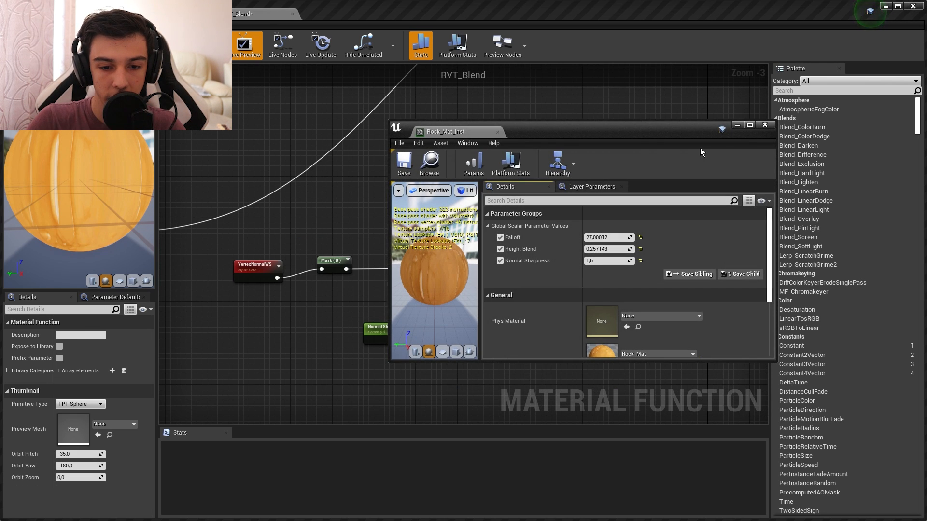
# Route the normal Multiply through a new Saturate node into the Alpha of BlendMaterialAttributes and check the rock in the level.
pyautogui.click(737, 125)
pyautogui.moveTo(532, 217); pyautogui.dragTo(506, 201, button='right')
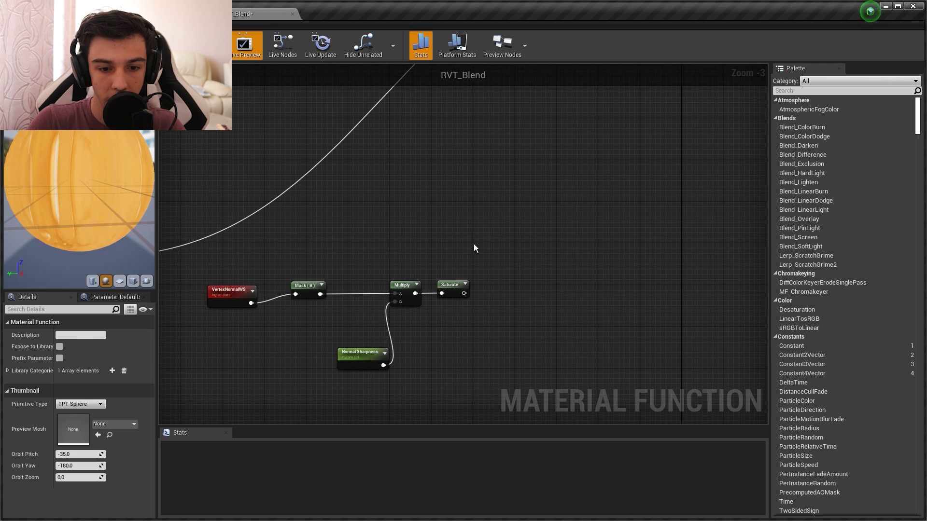
pyautogui.moveTo(487, 255); pyautogui.dragTo(478, 247, button='right')
pyautogui.scroll(-2, 478, 248)
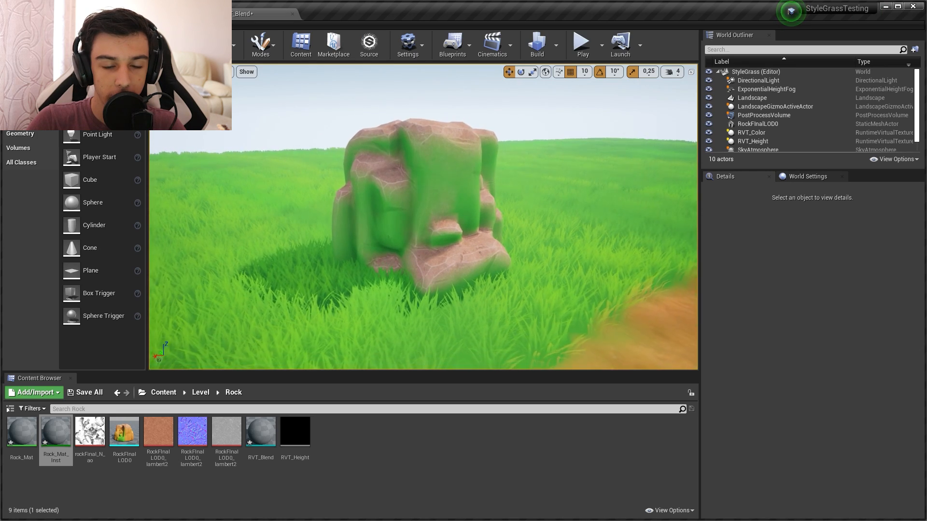
pyautogui.moveTo(499, 182); pyautogui.dragTo(482, 155, button='right')
# Insert a OneMinus node between Mask (B) and Multiply in RVT_Blend to invert the normal mask.
pyautogui.click(241, 14)
pyautogui.moveTo(469, 339); pyautogui.dragTo(484, 256)
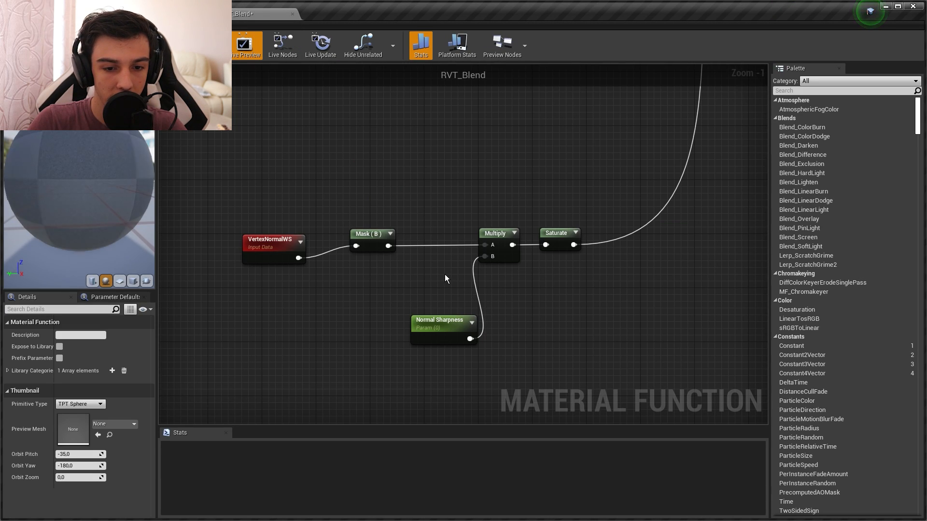
pyautogui.rightClick(426, 206)
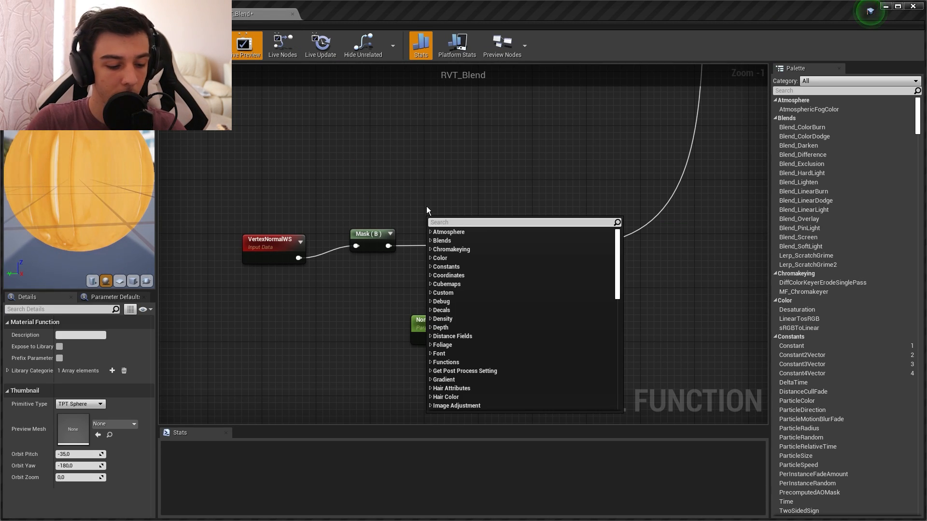
pyautogui.moveTo(427, 207); pyautogui.dragTo(438, 198, button='right')
pyautogui.write('on')
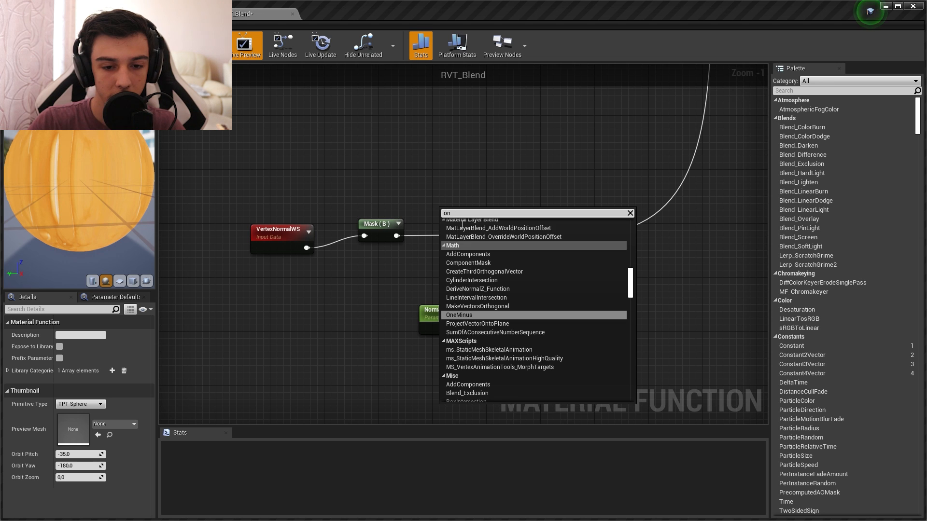
pyautogui.click(472, 314)
pyautogui.moveTo(456, 225); pyautogui.dragTo(450, 221)
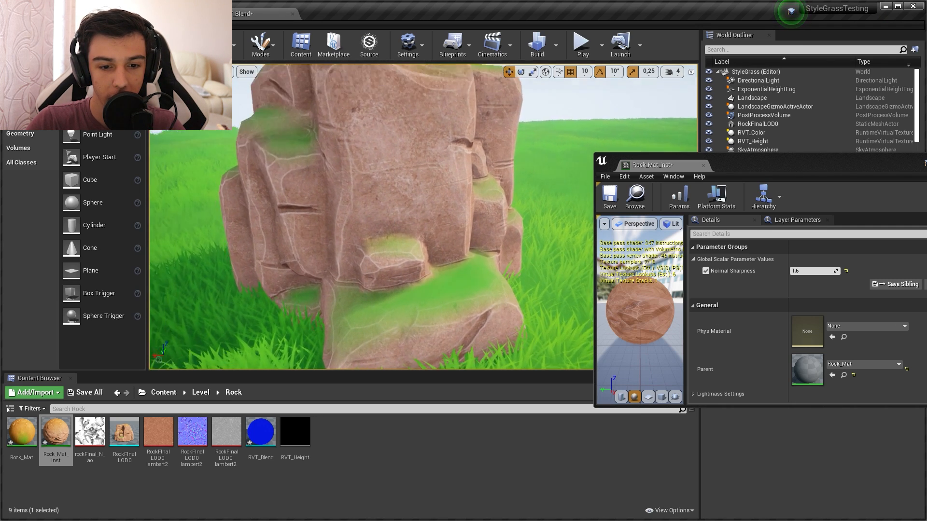
# Set Normal Sharpness to 2.0 in Rock_Mat_Inst, save the work and inspect the grass colour on the rock's upward faces.
pyautogui.moveTo(462, 243); pyautogui.dragTo(428, 242)
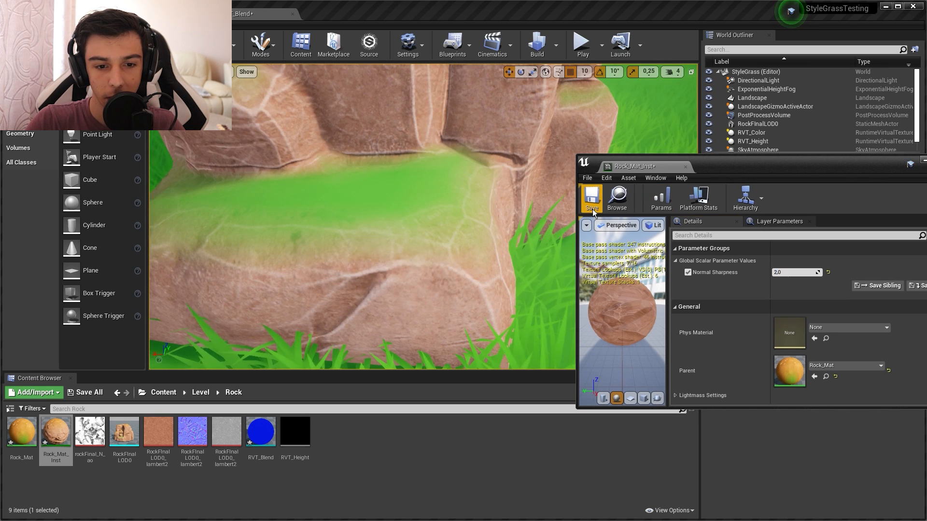
pyautogui.hotkey('ctrl', 's')
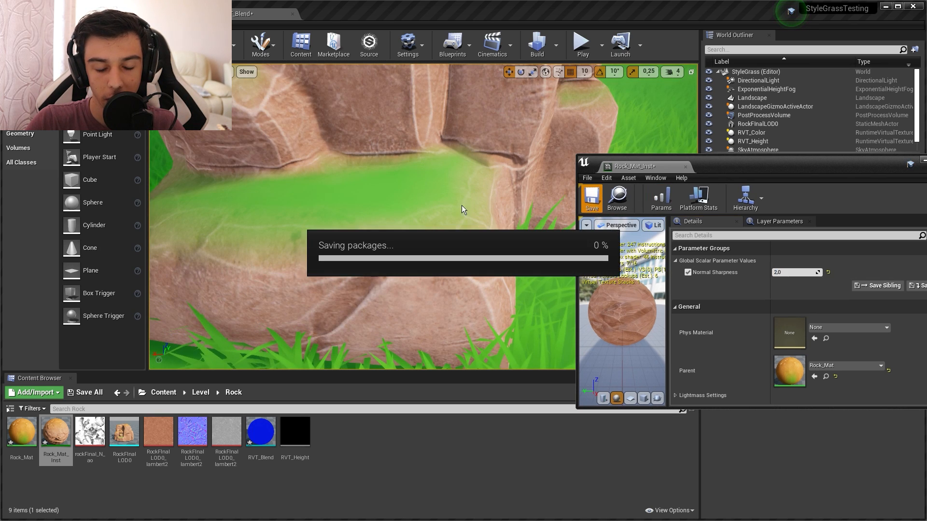
pyautogui.moveTo(466, 218); pyautogui.dragTo(445, 225)
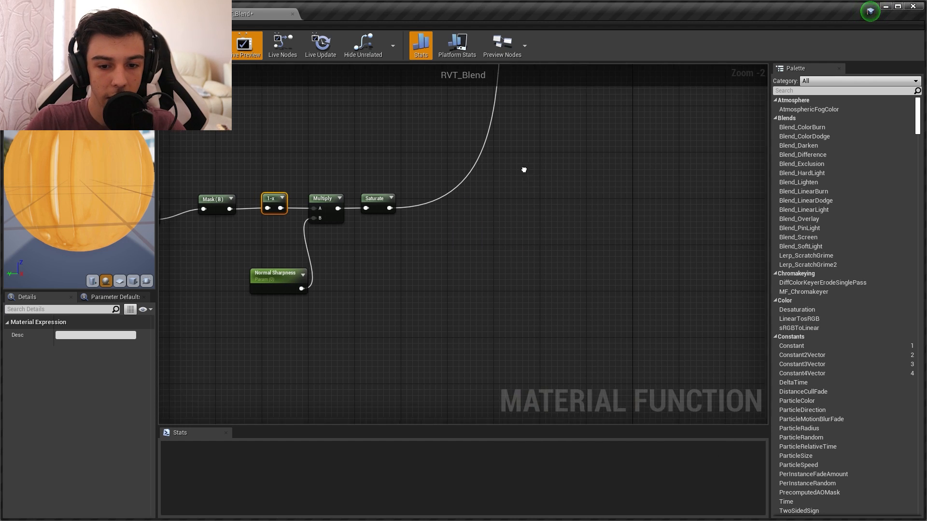
# Add a Power node in RVT_Blend and connect the normal mask's Saturate output to its Base input.
pyautogui.moveTo(524, 170); pyautogui.dragTo(500, 211, button='right')
pyautogui.rightClick(501, 212)
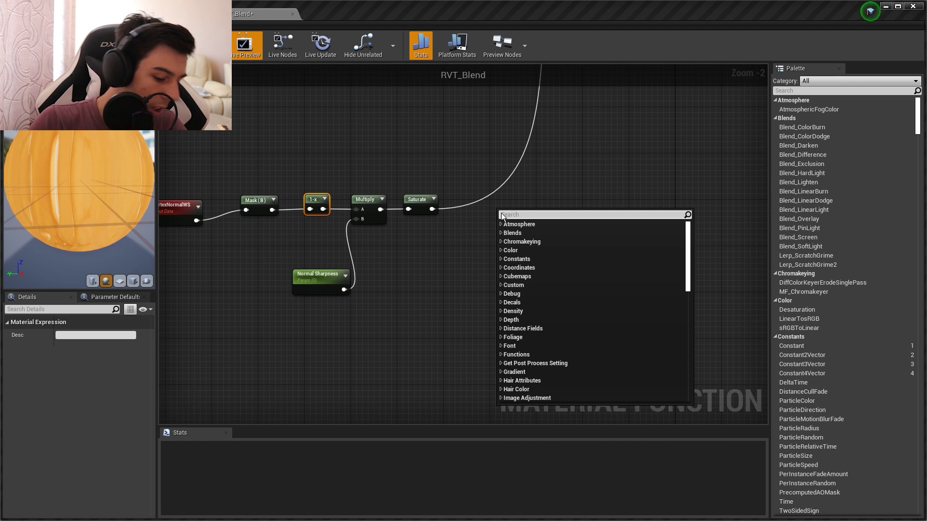
pyautogui.hotkey('alt', 'Tab')
pyautogui.click(801, 167)
pyautogui.moveTo(577, 234); pyautogui.dragTo(578, 203, button='right')
# Add a constant, convert it to a parameter named Normal Contrast and connect it to Power's Exp input.
pyautogui.press('1')
pyautogui.click(471, 239)
pyautogui.rightClick(481, 244)
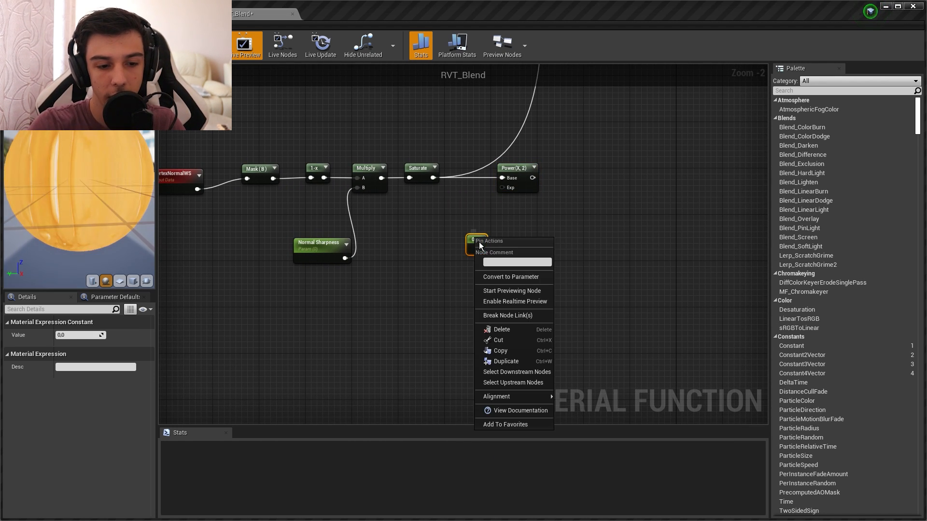
pyautogui.click(519, 278)
pyautogui.write('Normal Contrast')
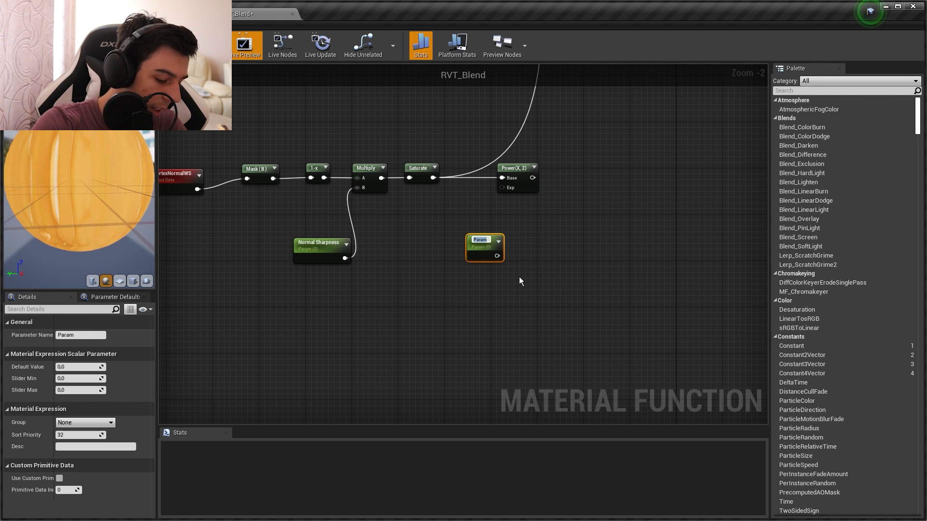
pyautogui.moveTo(479, 253); pyautogui.dragTo(504, 200)
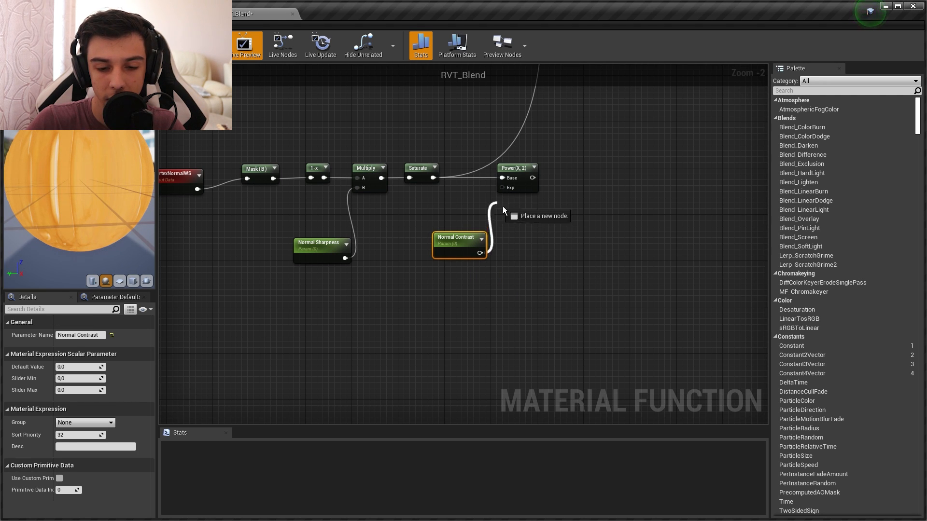
# Add a Multiply node in RVT_Blend, feed it the height mask's Saturate and the normal mask's Power outputs, and check the blend on the rock.
pyautogui.moveTo(556, 90); pyautogui.dragTo(451, 222, button='right')
pyautogui.rightClick(450, 221)
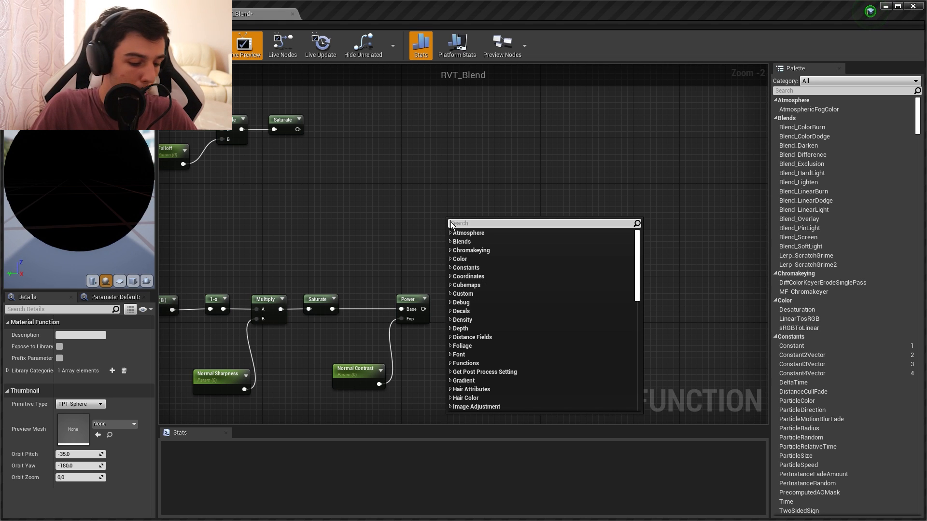
pyautogui.press('m')
pyautogui.click(477, 189)
pyautogui.moveTo(404, 177); pyautogui.dragTo(428, 193, button='right')
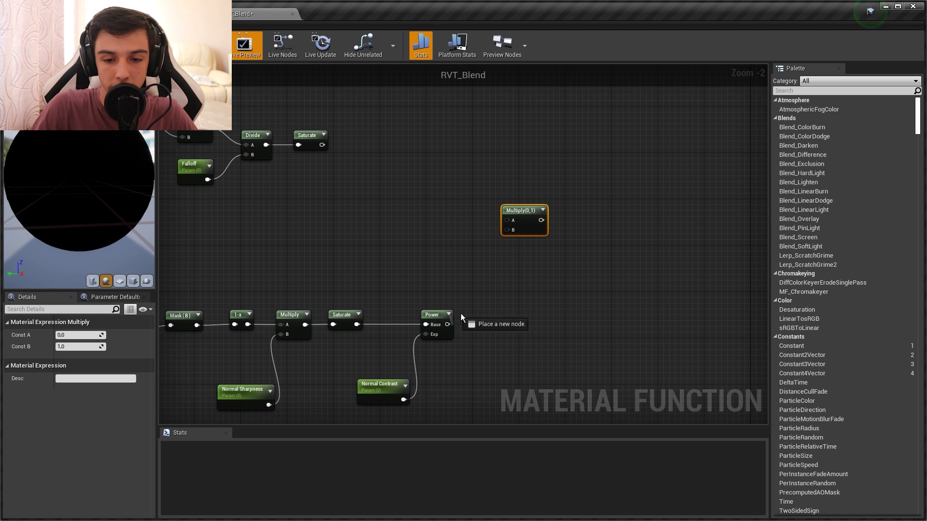
pyautogui.moveTo(509, 233); pyautogui.dragTo(508, 232)
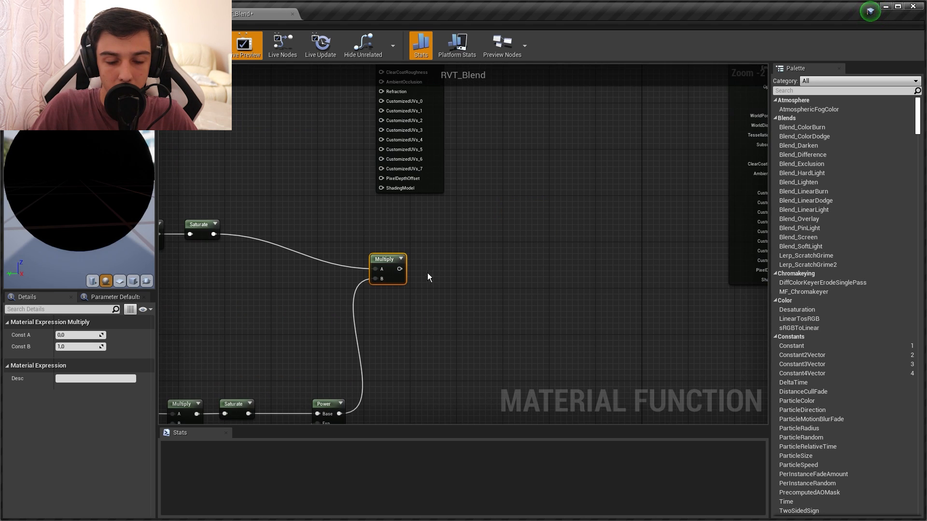
pyautogui.scroll(-1, 427, 273)
pyautogui.moveTo(429, 244); pyautogui.dragTo(420, 258, button='right')
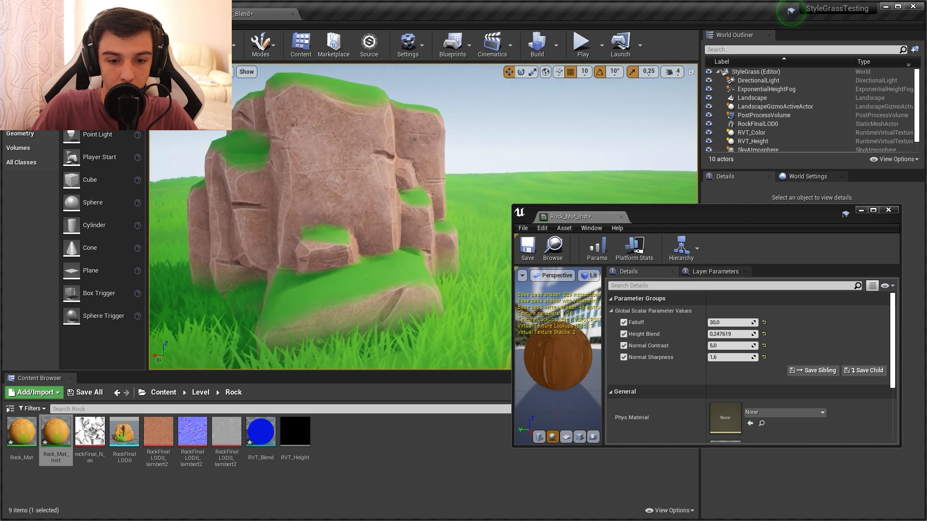
pyautogui.moveTo(338, 238); pyautogui.dragTo(345, 215, button='right')
pyautogui.press('s')
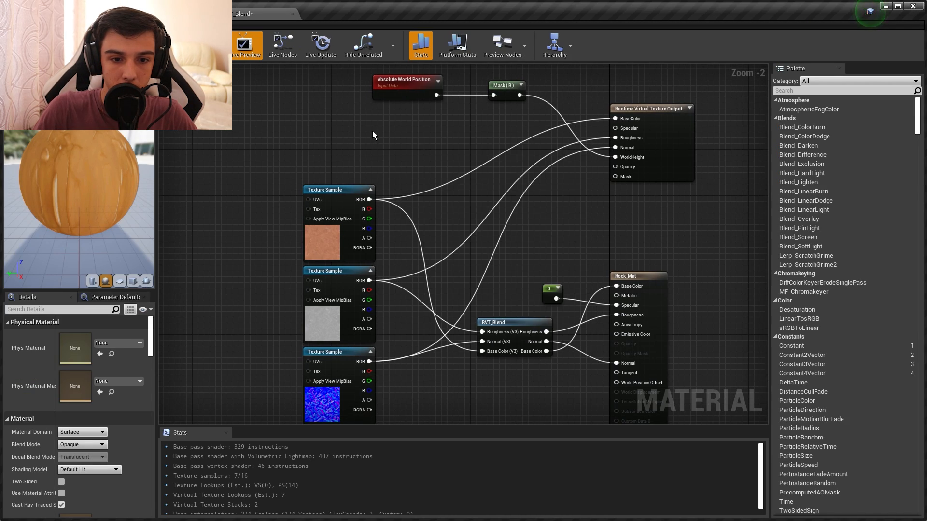
# Add a Constant3Vector above the texture samples in Rock_Mat and convert it to a parameter named Color.
pyautogui.moveTo(317, 139); pyautogui.dragTo(328, 177, button='right')
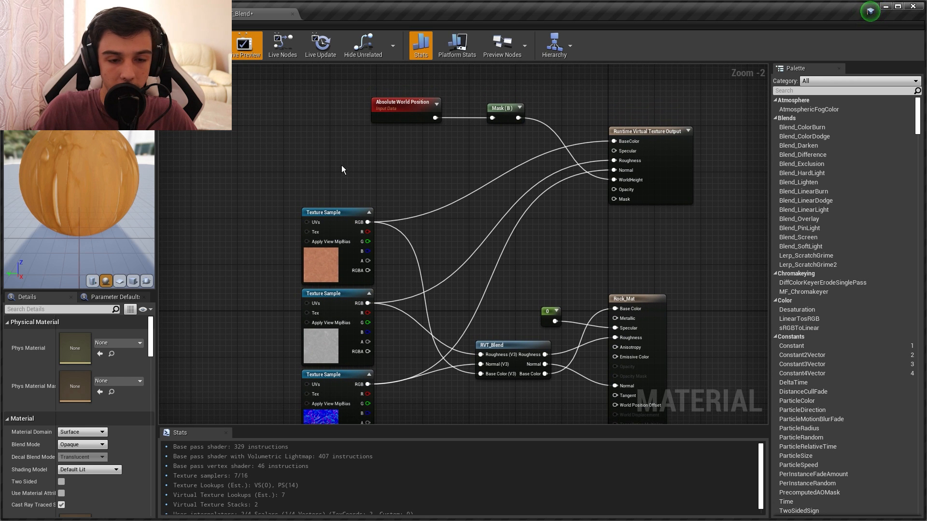
pyautogui.press('3')
pyautogui.click(333, 160)
pyautogui.rightClick(361, 148)
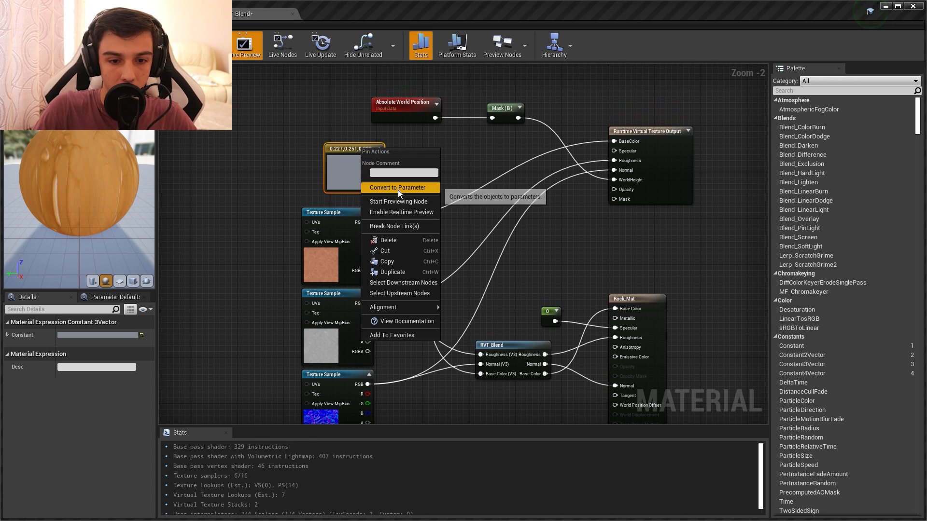
pyautogui.click(398, 189)
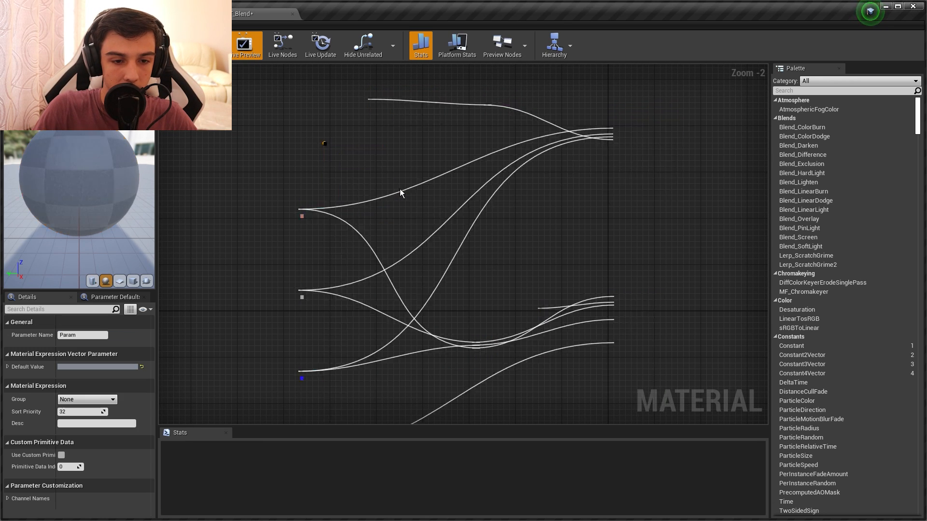
pyautogui.write('Color')
# Add a Lerp node with Color in A and the base colour texture in B, and connect it to the Runtime Virtual Texture Output's BaseColor.
pyautogui.rightClick(431, 187)
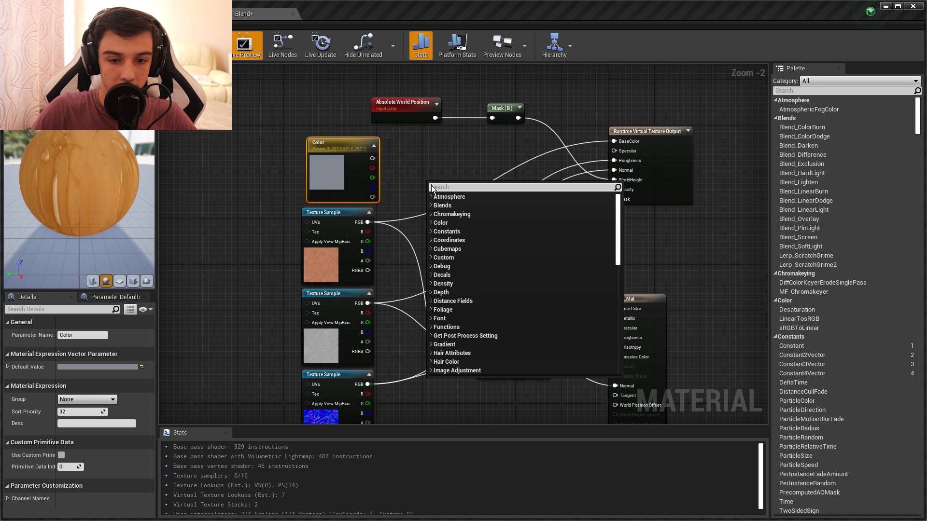
pyautogui.moveTo(372, 159); pyautogui.dragTo(431, 171)
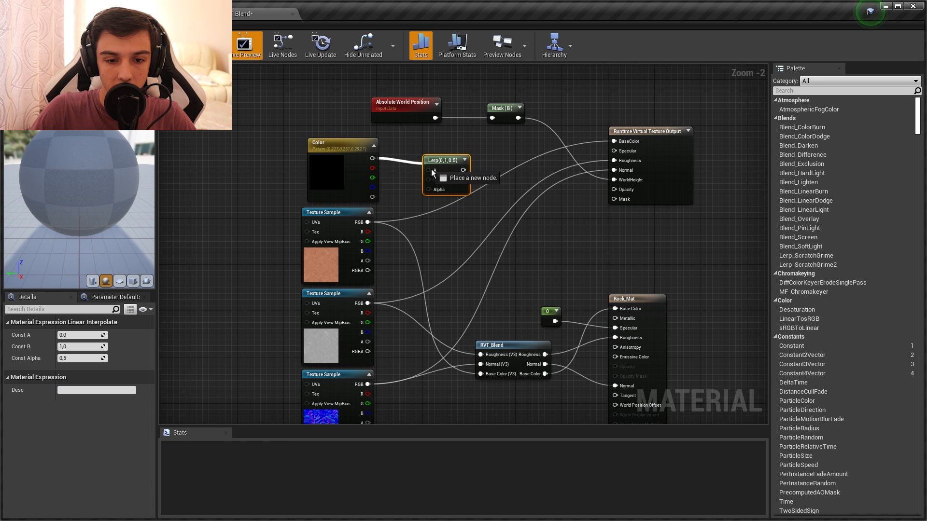
pyautogui.moveTo(377, 223); pyautogui.dragTo(431, 192)
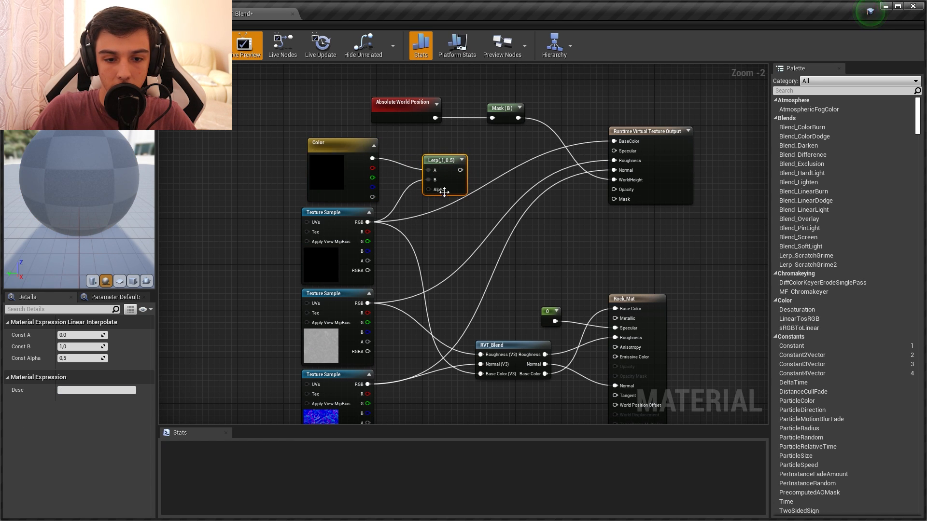
pyautogui.moveTo(410, 204); pyautogui.dragTo(400, 209, button='right')
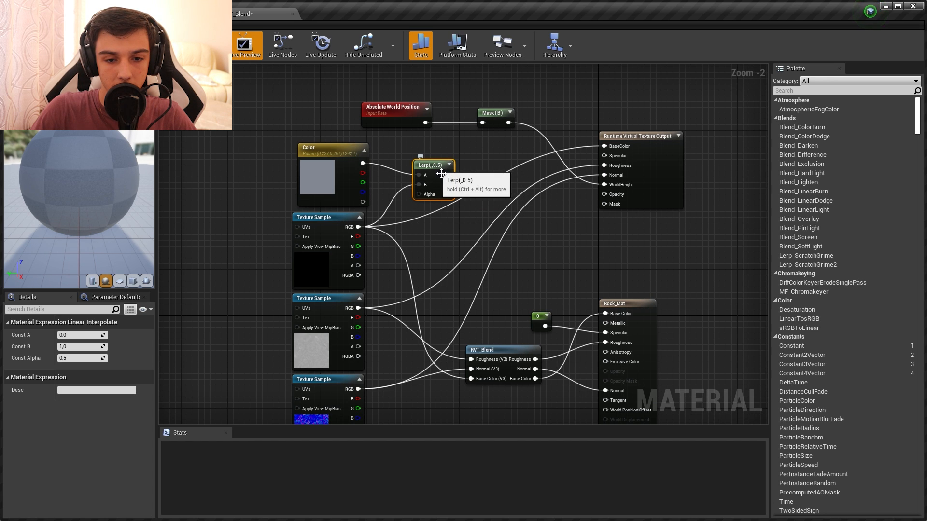
pyautogui.moveTo(467, 185); pyautogui.dragTo(432, 175, button='right')
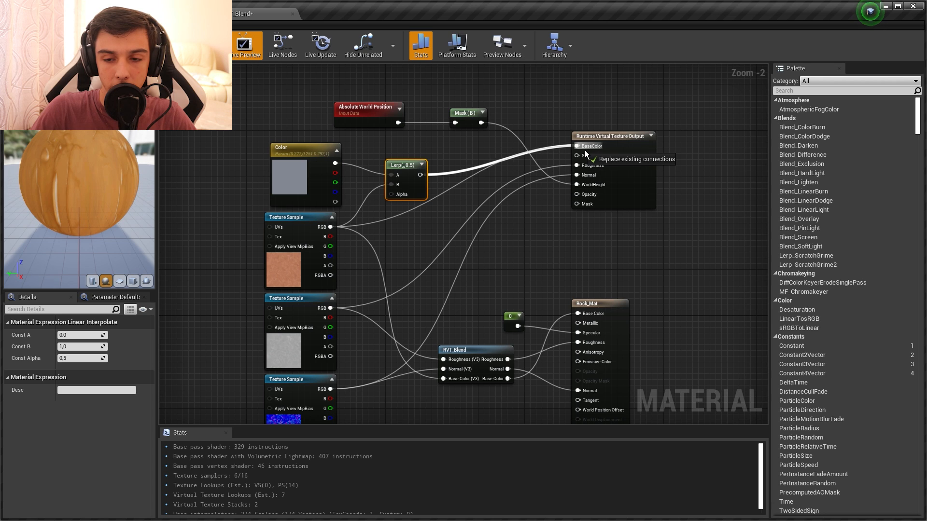
pyautogui.moveTo(590, 150); pyautogui.dragTo(589, 150)
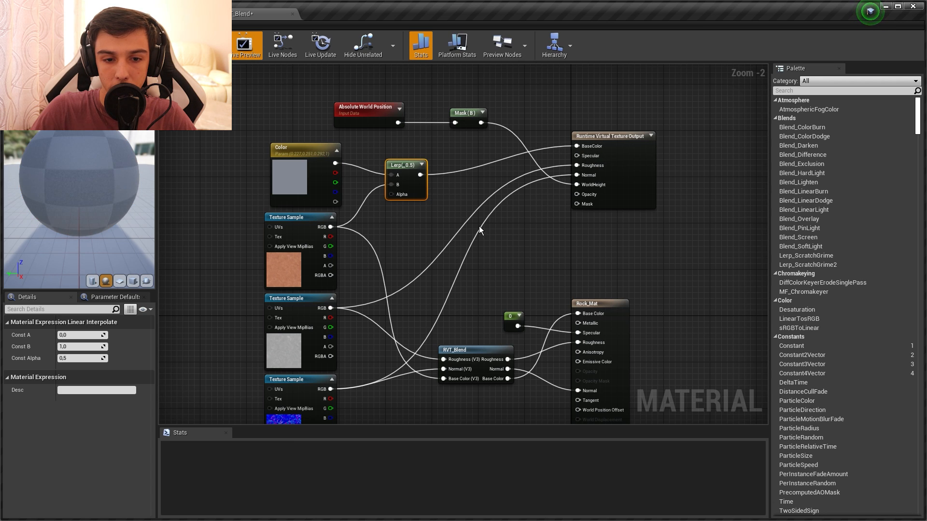
pyautogui.moveTo(452, 124); pyautogui.dragTo(479, 330)
# Inspect the recoloured rock in the level, switch to Foliage mode and show NewGrass's painting and scale settings.
pyautogui.keyDown('alt'); pyautogui.moveTo(388, 290); pyautogui.dragTo(388, 290); pyautogui.keyUp('alt')
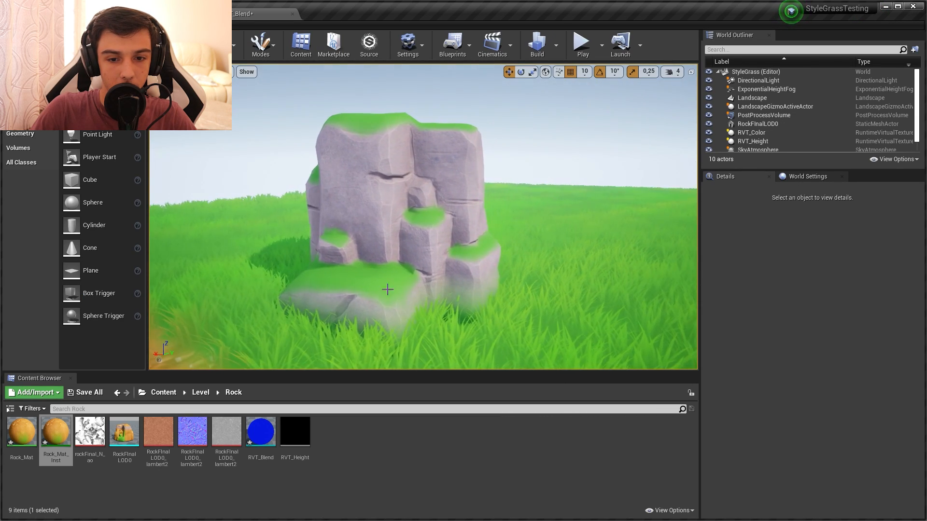
pyautogui.keyDown('alt'); pyautogui.moveTo(526, 151); pyautogui.dragTo(525, 151); pyautogui.keyUp('alt')
pyautogui.moveTo(525, 151); pyautogui.dragTo(525, 151, button='right')
pyautogui.moveTo(587, 260); pyautogui.dragTo(588, 261, button='right')
pyautogui.moveTo(507, 250); pyautogui.dragTo(508, 250, button='right')
pyautogui.click(269, 41)
pyautogui.click(270, 90)
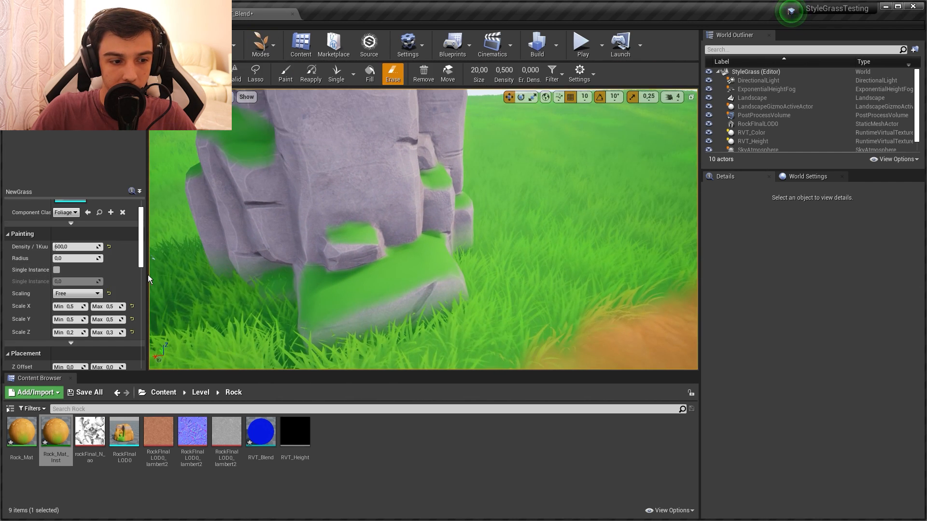
pyautogui.scroll(-1, 107, 322)
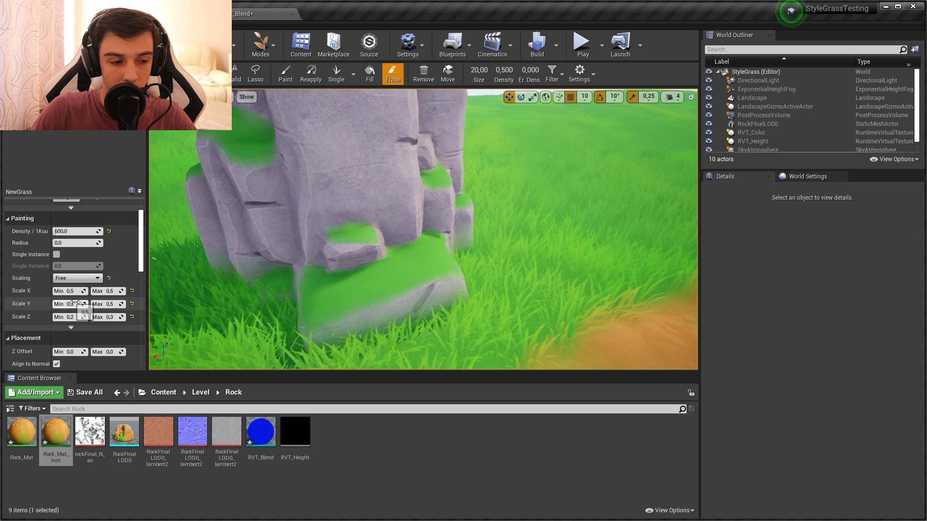
pyautogui.moveTo(277, 273); pyautogui.dragTo(277, 273, button='right')
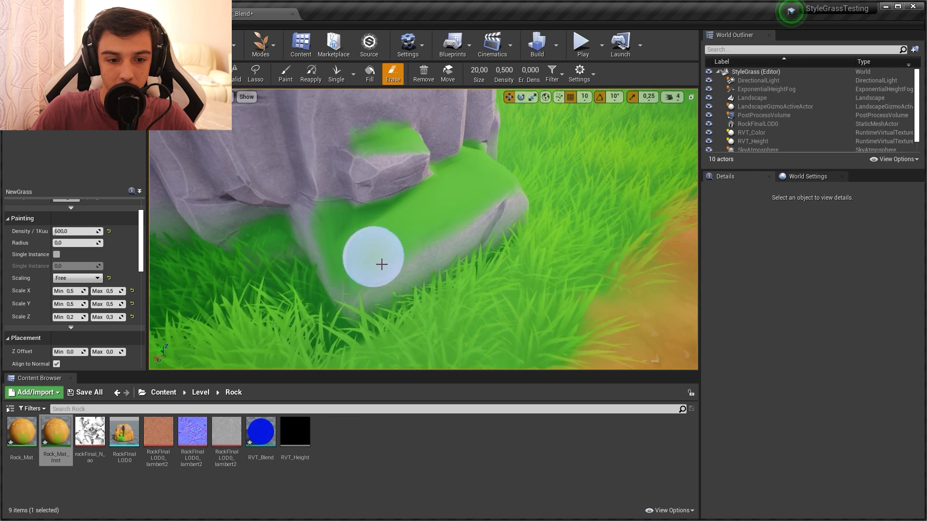
# Place single NewGrass foliage instances on the rock's grass-coloured upward faces.
pyautogui.click(336, 74)
pyautogui.click(414, 236)
pyautogui.moveTo(413, 236)
pyautogui.mouseDown(button='right')
pyautogui.moveTo(474, 195)
pyautogui.moveTo(466, 239)
pyautogui.moveTo(420, 282)
pyautogui.mouseUp(button='right')
pyautogui.click(441, 242)
pyautogui.moveTo(441, 243); pyautogui.dragTo(476, 238, button='right')
pyautogui.click(476, 238)
pyautogui.click(347, 279)
pyautogui.moveTo(348, 279); pyautogui.dragTo(347, 280, button='right')
# Examine the grass-topped rock and its blend with the landscape from several sides.
pyautogui.moveTo(488, 170); pyautogui.dragTo(490, 181, button='right')
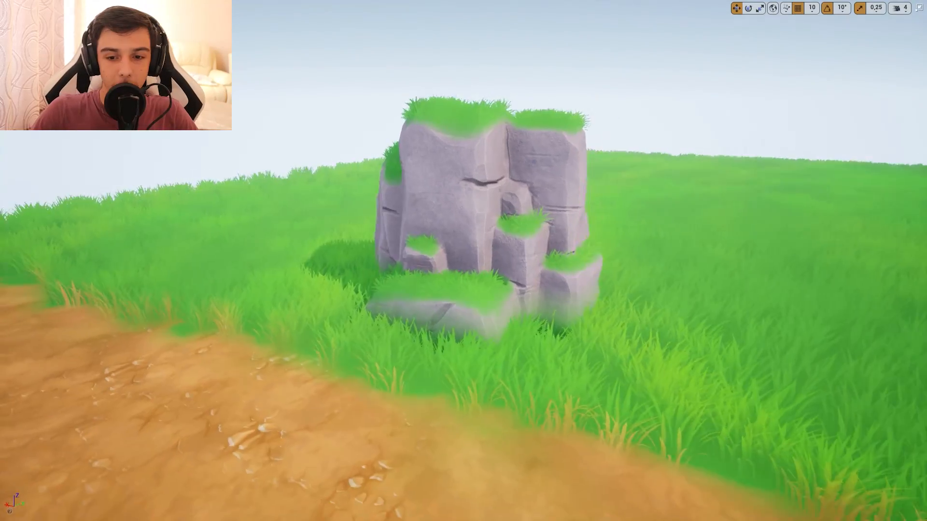
pyautogui.moveTo(490, 181); pyautogui.dragTo(490, 181, button='right')
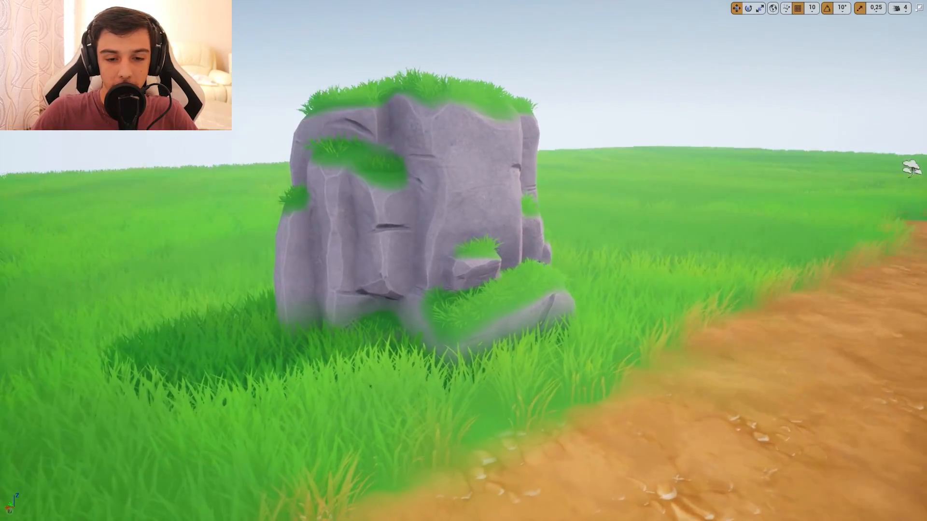
pyautogui.moveTo(491, 181); pyautogui.dragTo(491, 182, button='right')
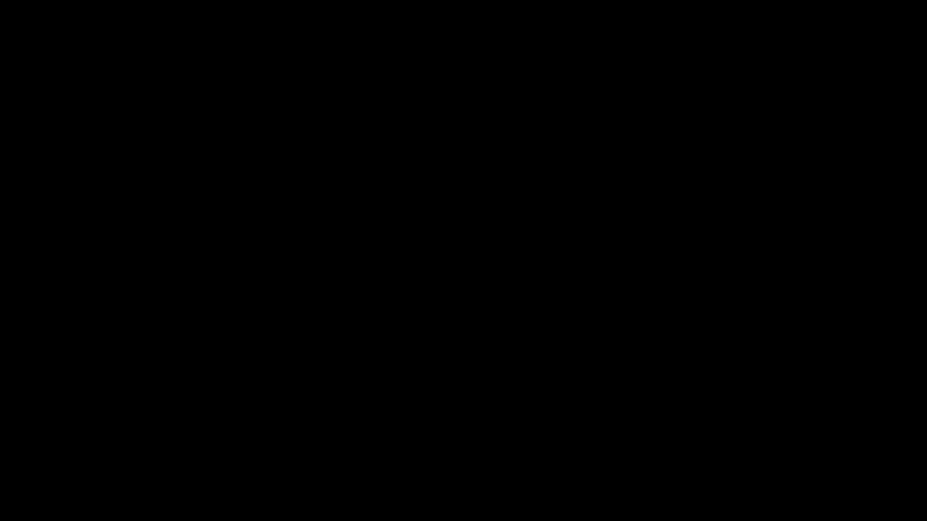